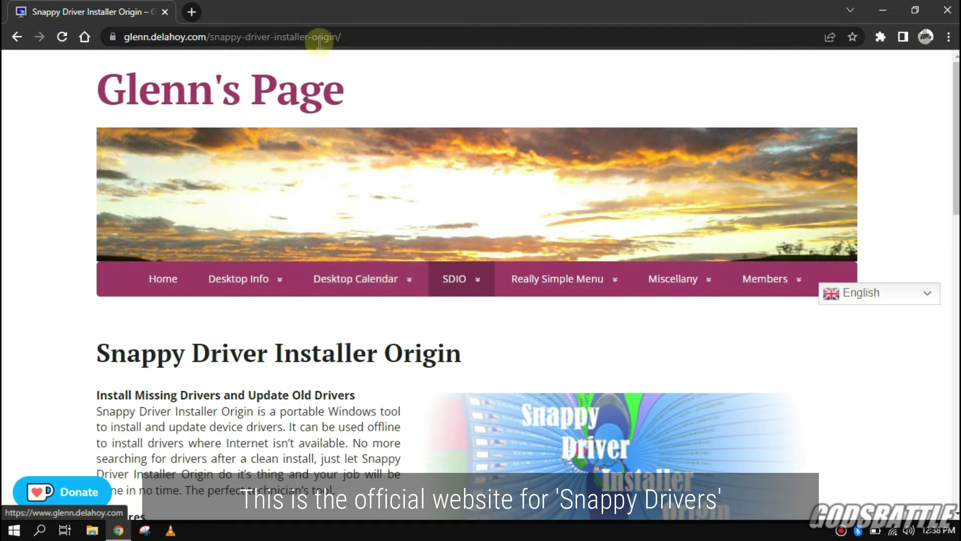
Step: Download the Snappy Driver Installer Origin Version 1.12.4 zip file from its official web page
{"action": "left_click_drag", "start_coordinate": [350, 37], "coordinate": [3, 72]}
{"action": "left_click", "coordinate": [6, 145]}
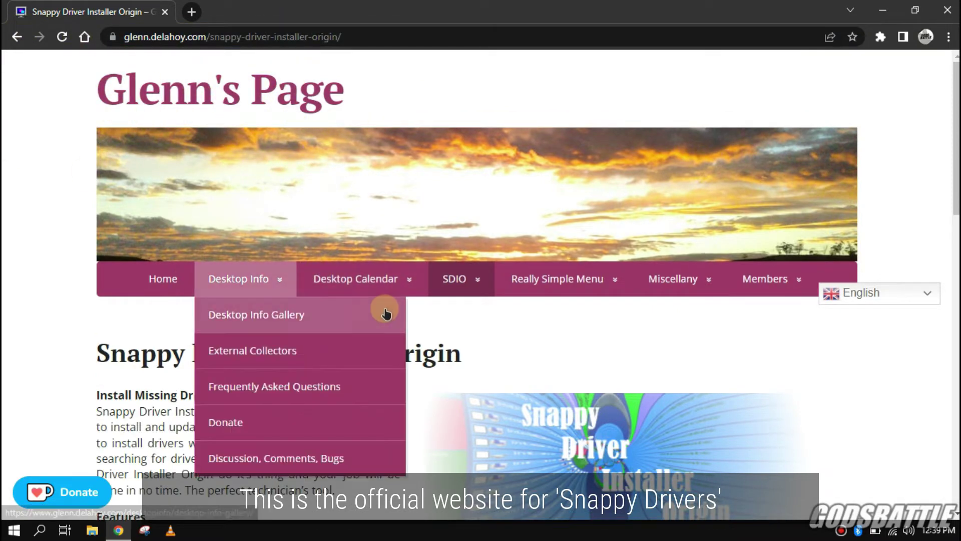
{"action": "scroll", "coordinate": [382, 311], "scroll_direction": "down", "scroll_amount": 3}
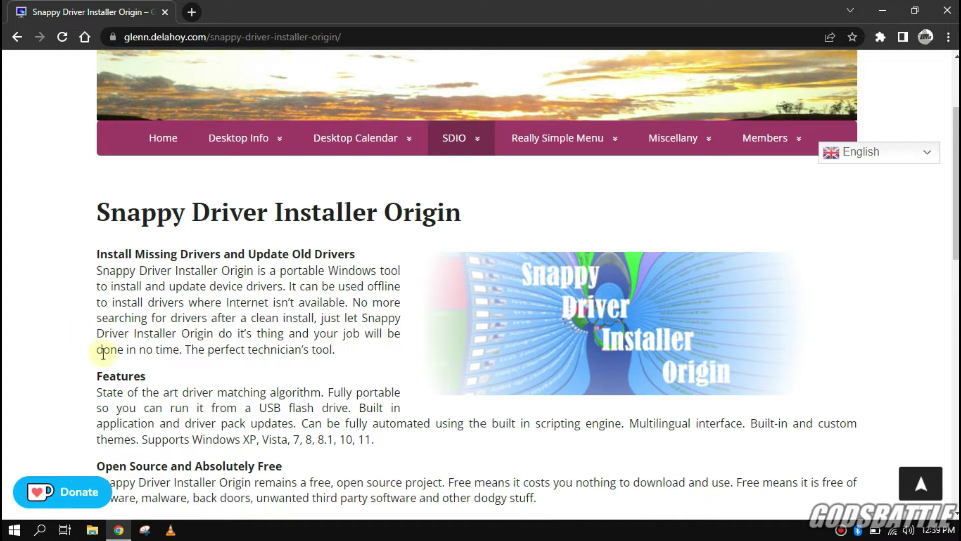
{"action": "scroll", "coordinate": [230, 399], "scroll_direction": "down", "scroll_amount": 6}
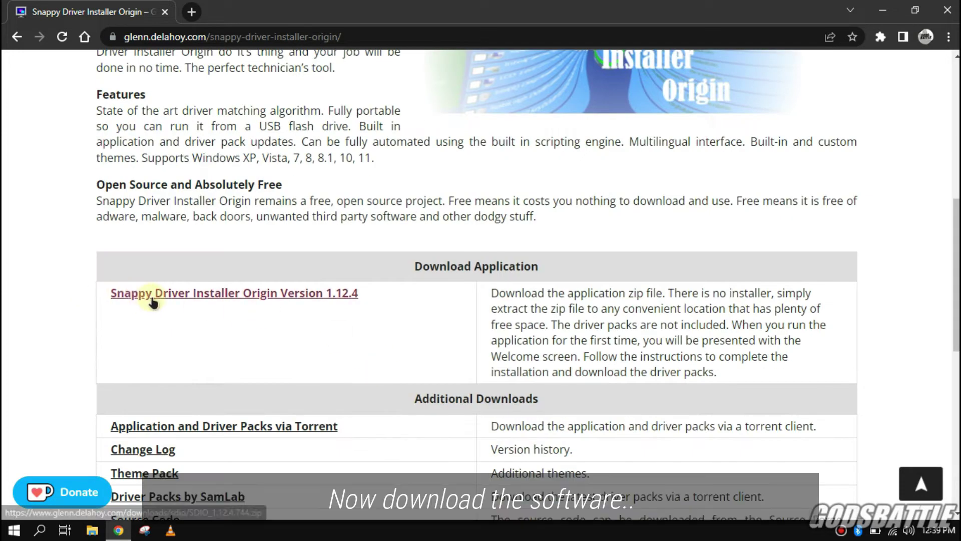
{"action": "left_click", "coordinate": [152, 295]}
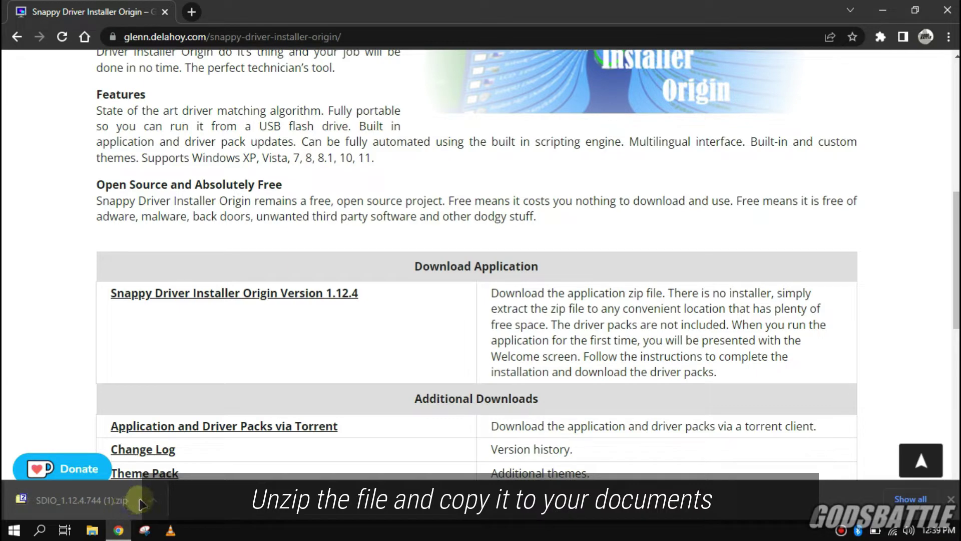
Step: Open the downloaded SDIO_1.12.4.744 archive and check the contents of its folder
{"action": "left_click", "coordinate": [103, 502]}
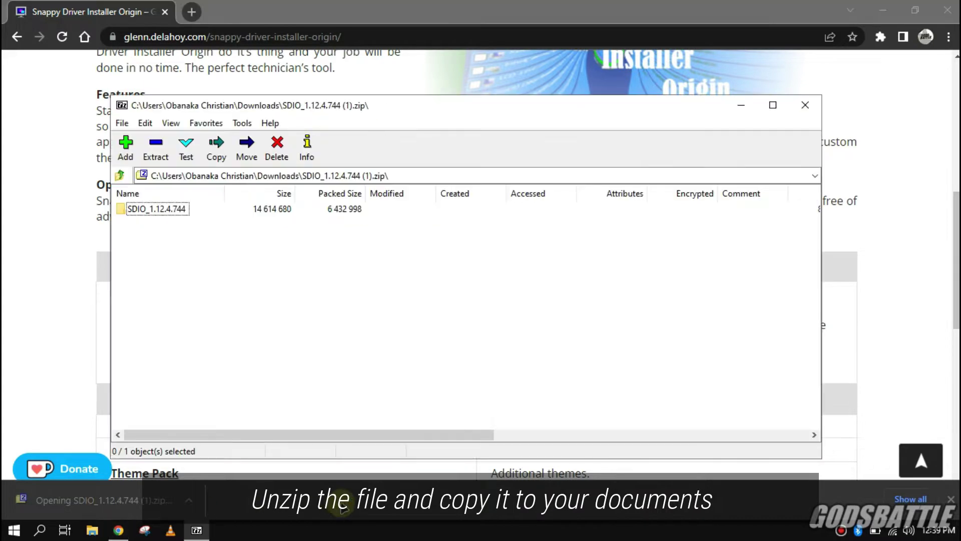
{"action": "double_click", "coordinate": [143, 210]}
{"action": "left_click", "coordinate": [119, 175]}
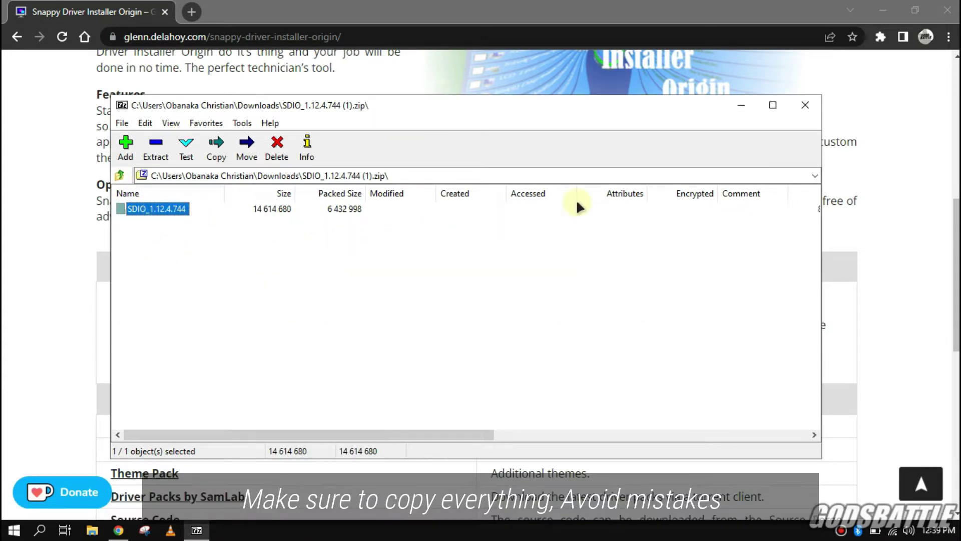
Step: Extract the SDIO_1.12.4.744 folder from the archive into the Softwares folder
{"action": "left_click", "coordinate": [889, 10]}
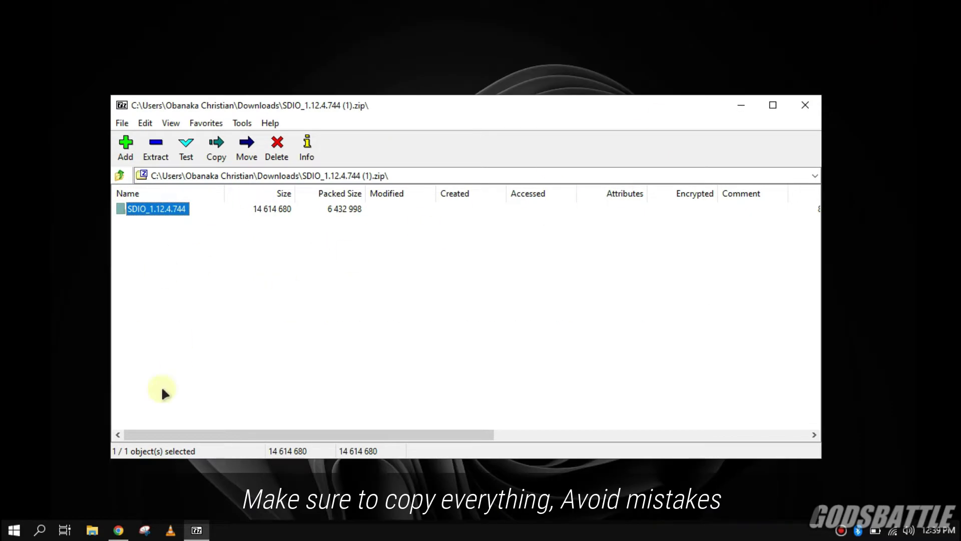
{"action": "left_click", "coordinate": [92, 530]}
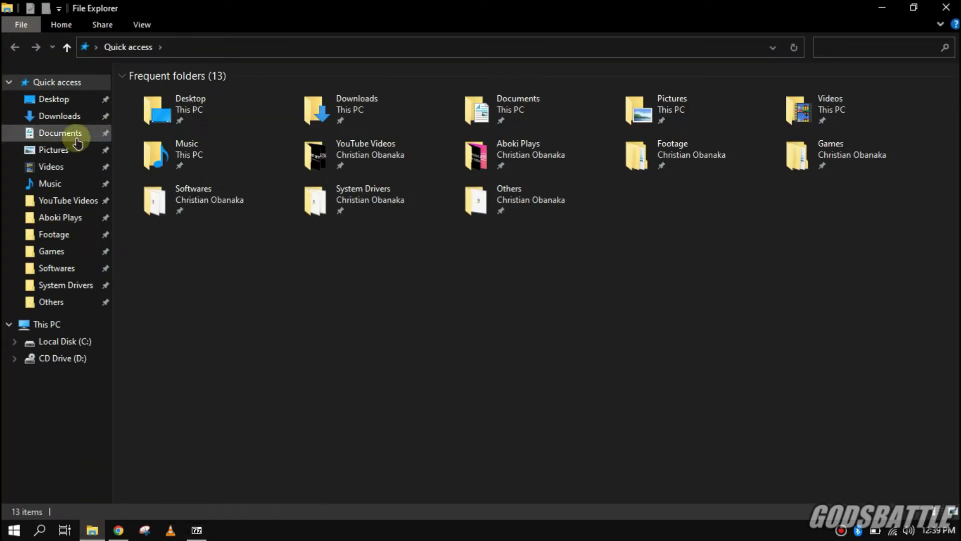
{"action": "left_click", "coordinate": [204, 200]}
{"action": "double_click", "coordinate": [203, 200]}
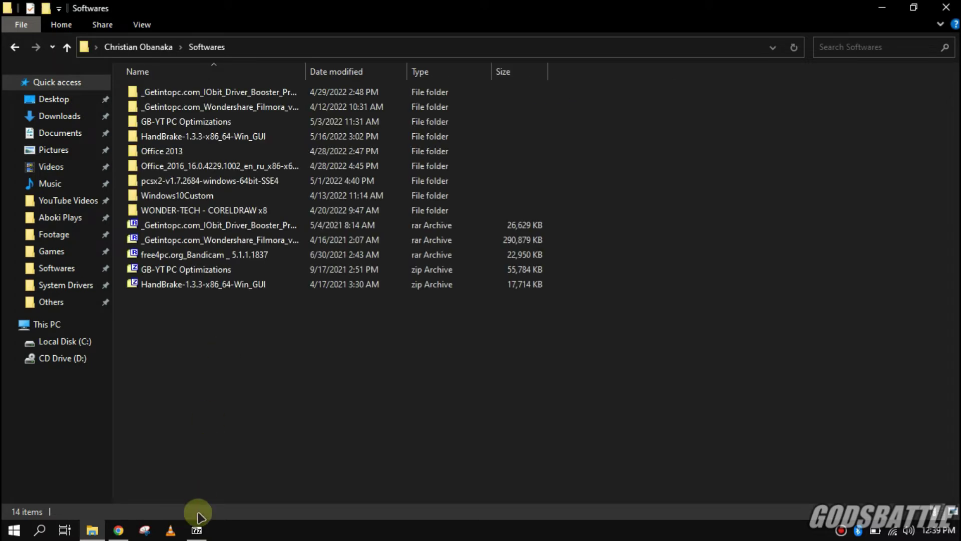
{"action": "left_click", "coordinate": [198, 529]}
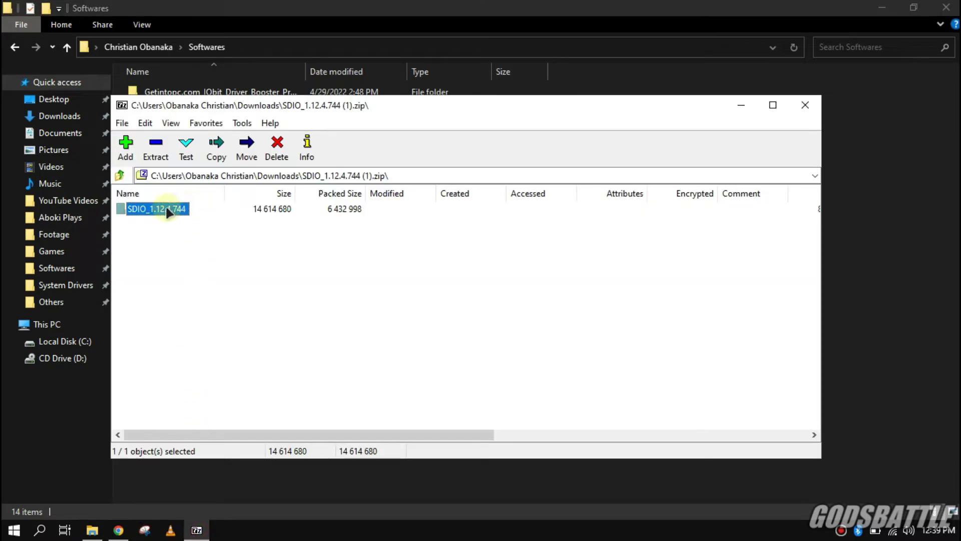
{"action": "left_click_drag", "start_coordinate": [250, 484], "coordinate": [251, 484]}
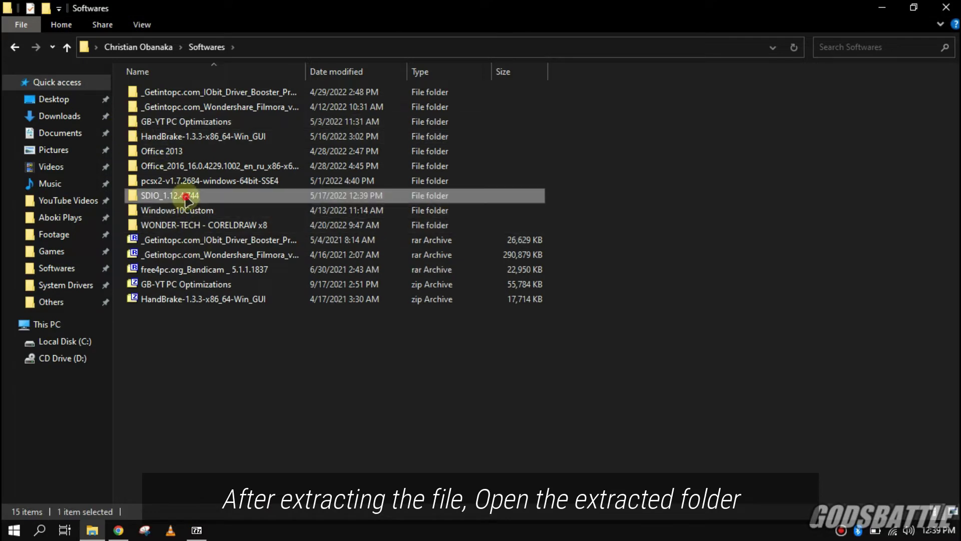
Step: Open the extracted SDIO_1.12.4.744 folder and close the archive window
{"action": "double_click", "coordinate": [185, 196]}
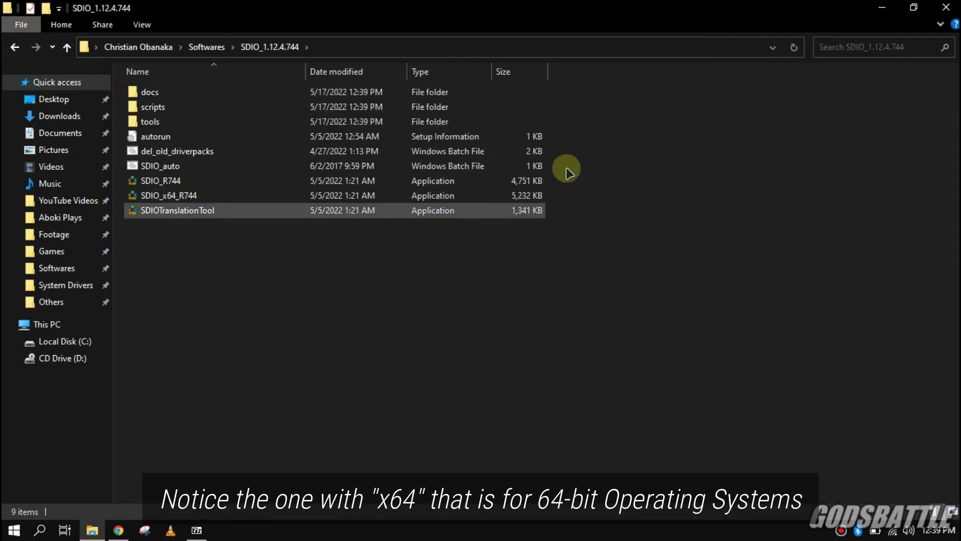
{"action": "left_click", "coordinate": [881, 7]}
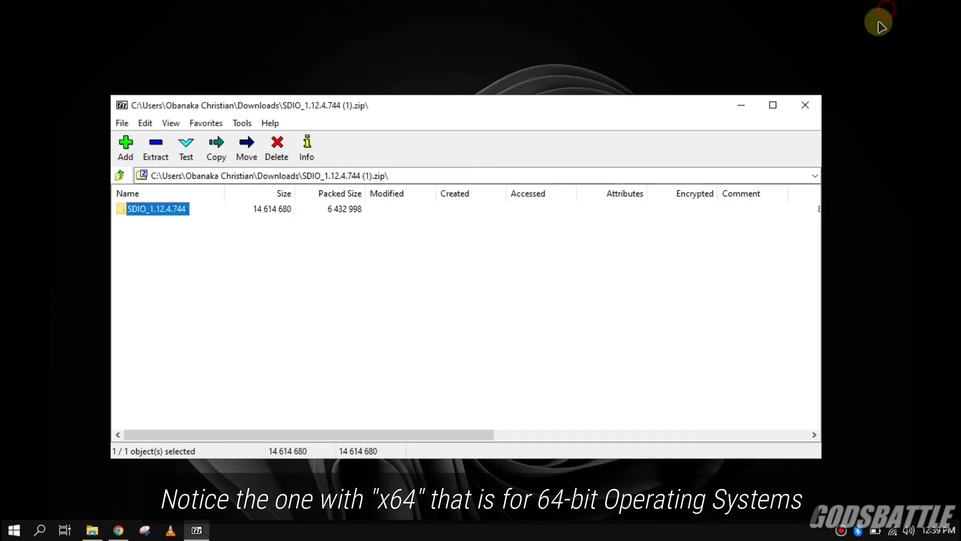
{"action": "left_click", "coordinate": [804, 105]}
{"action": "left_click", "coordinate": [91, 532]}
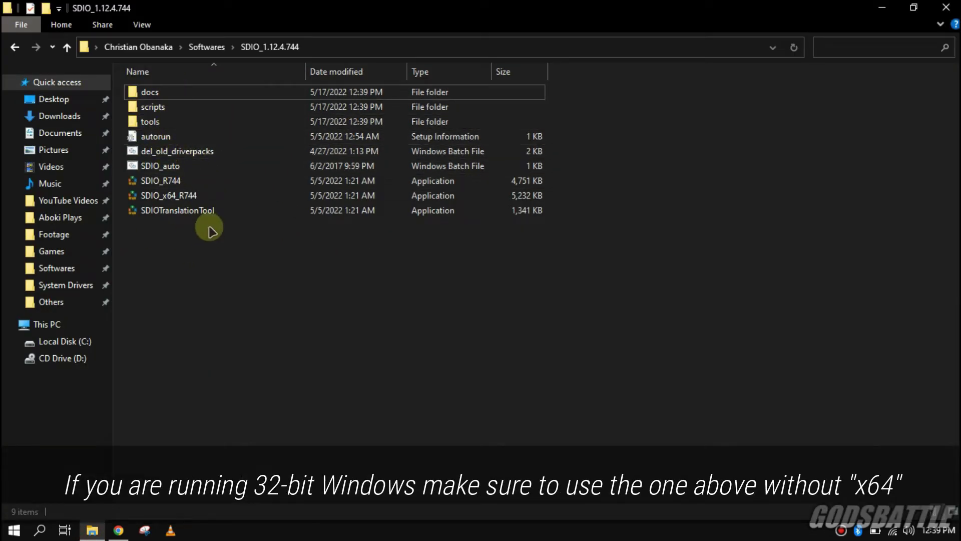
Step: Run the 64-bit application SDIO_x64_R744 as administrator
{"action": "left_click", "coordinate": [190, 196]}
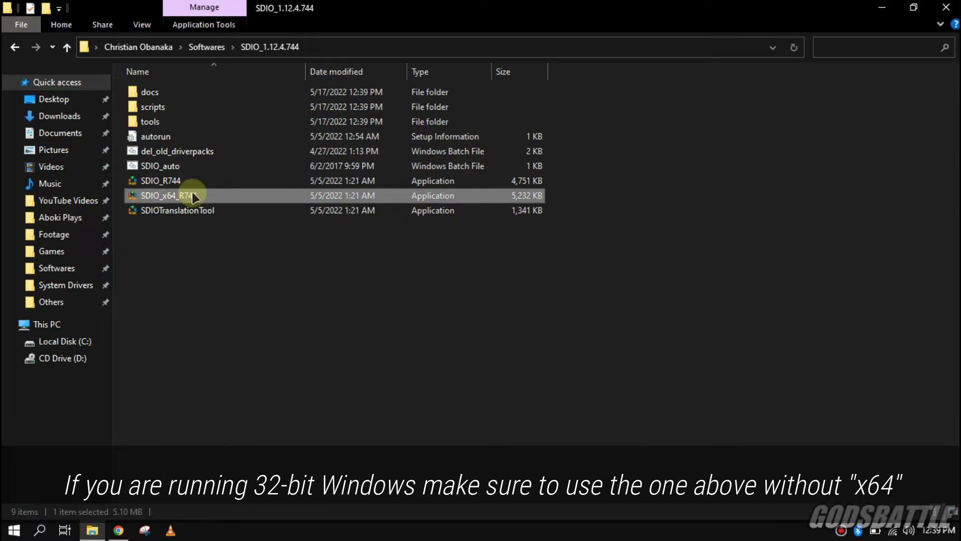
{"action": "right_click", "coordinate": [179, 198]}
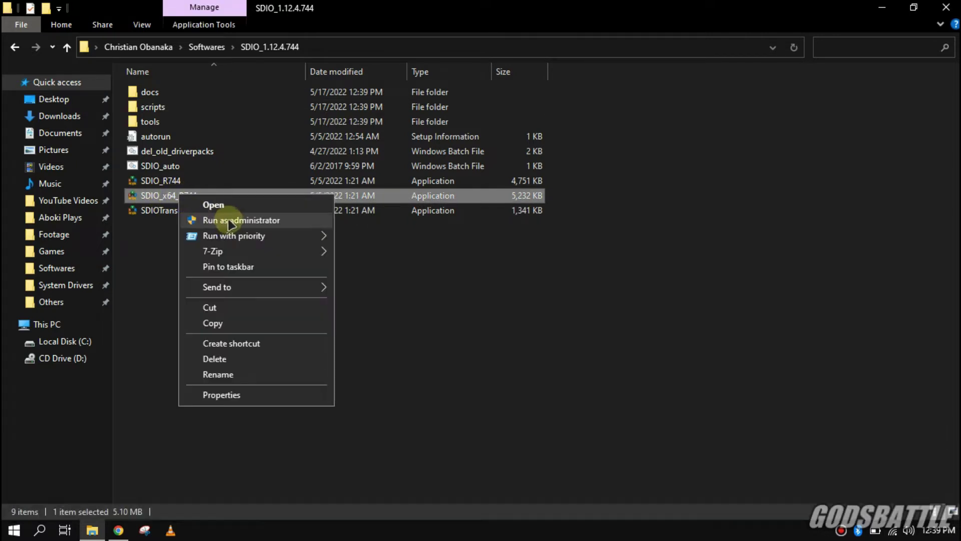
{"action": "left_click", "coordinate": [233, 220]}
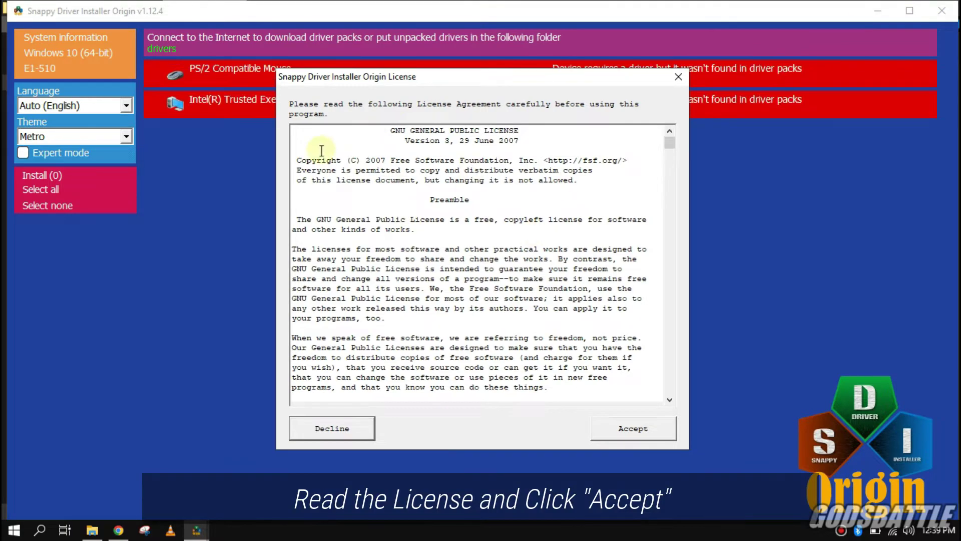
Step: Read through and accept the license agreement, and allow the application through the firewall on private and public networks
{"action": "scroll", "coordinate": [344, 194], "scroll_direction": "down", "scroll_amount": 13}
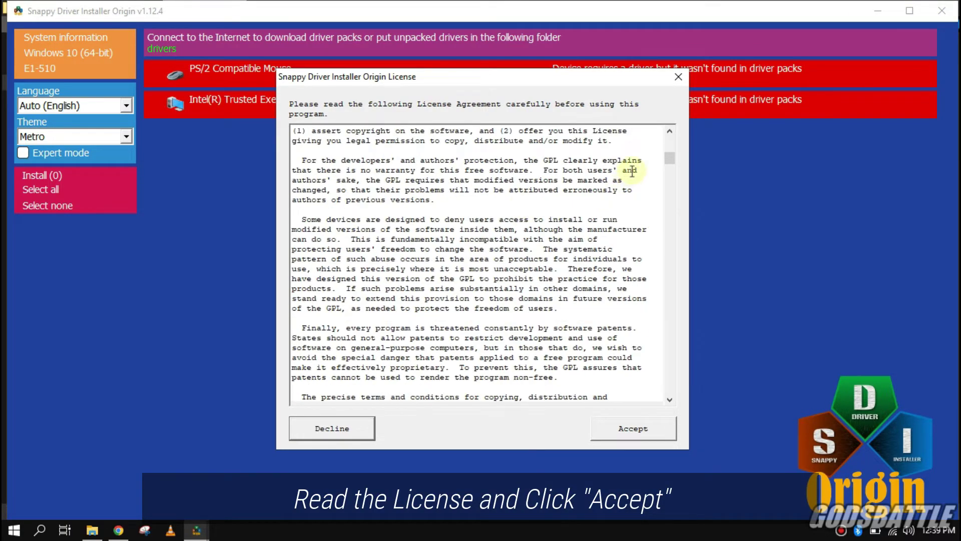
{"action": "left_click_drag", "start_coordinate": [672, 160], "coordinate": [661, 414]}
{"action": "left_click", "coordinate": [634, 429]}
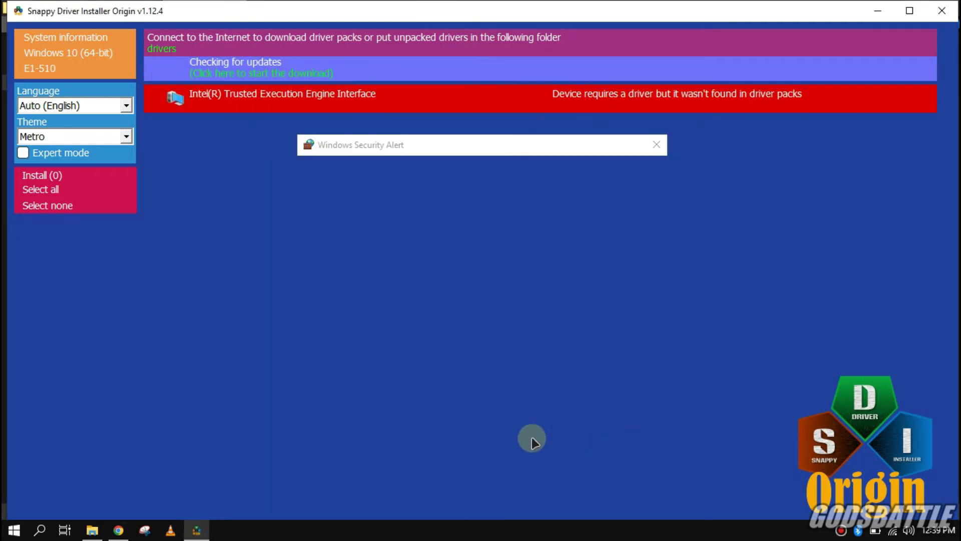
{"action": "left_click", "coordinate": [320, 300]}
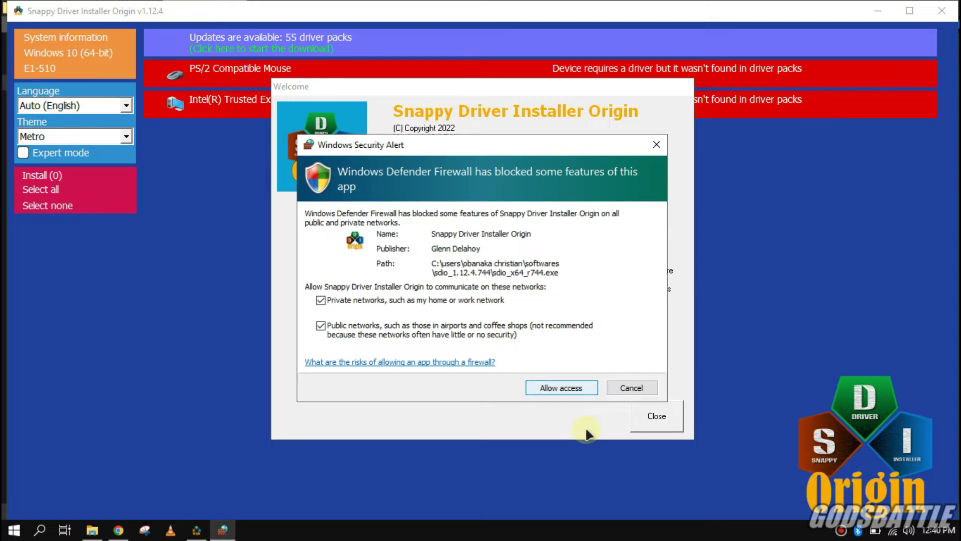
{"action": "key", "text": "Return"}
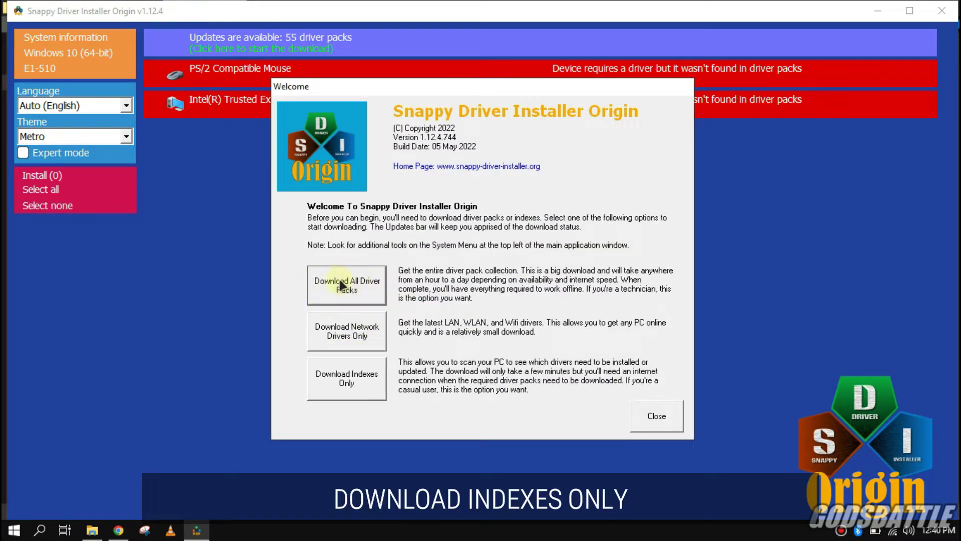
Step: Download the driver indexes only and turn on Expert mode
{"action": "left_click", "coordinate": [347, 380]}
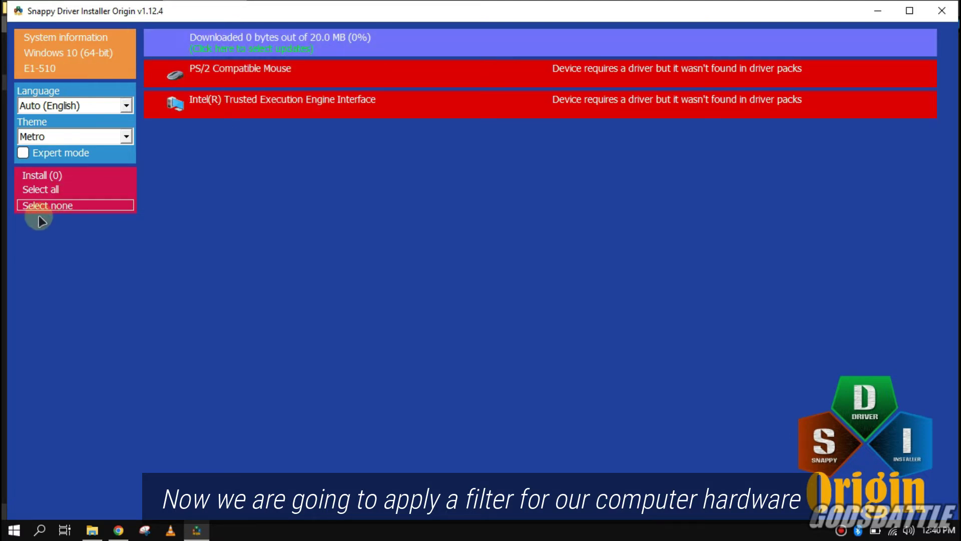
{"action": "left_click", "coordinate": [23, 152]}
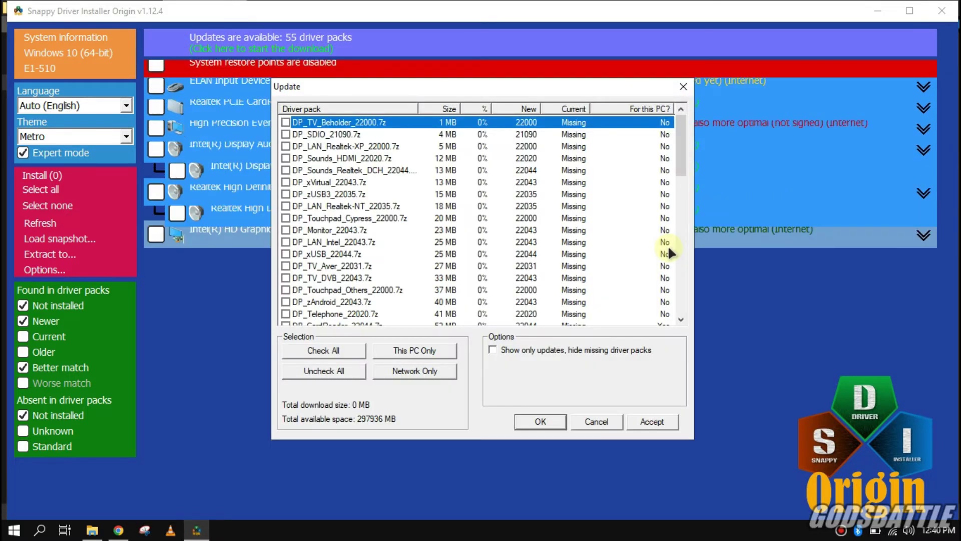
Step: Examine the list of available driver packs for those meant for this PC, and close the update list
{"action": "scroll", "coordinate": [380, 250], "scroll_direction": "down", "scroll_amount": 10}
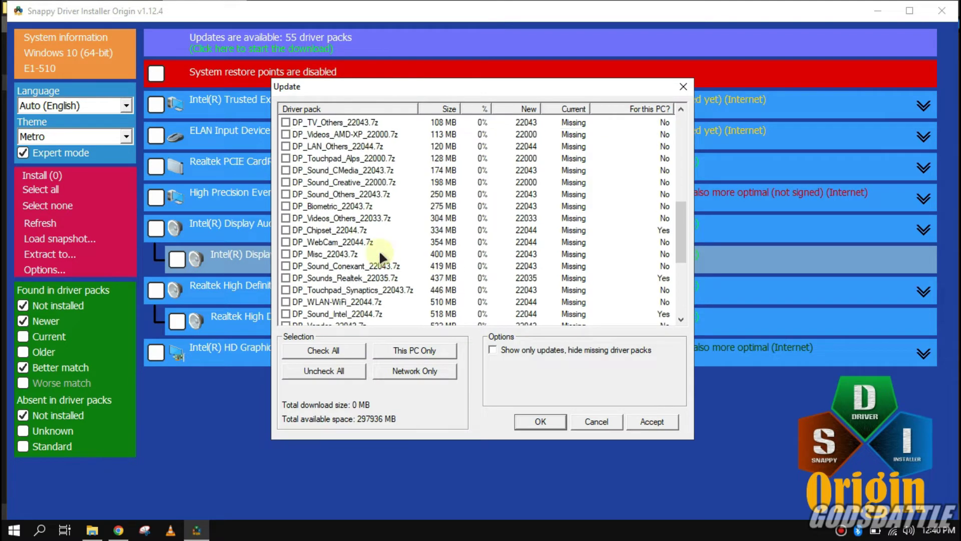
{"action": "scroll", "coordinate": [379, 251], "scroll_direction": "up", "scroll_amount": 10}
{"action": "scroll", "coordinate": [380, 250], "scroll_direction": "down", "scroll_amount": 6}
{"action": "scroll", "coordinate": [379, 250], "scroll_direction": "down", "scroll_amount": 5}
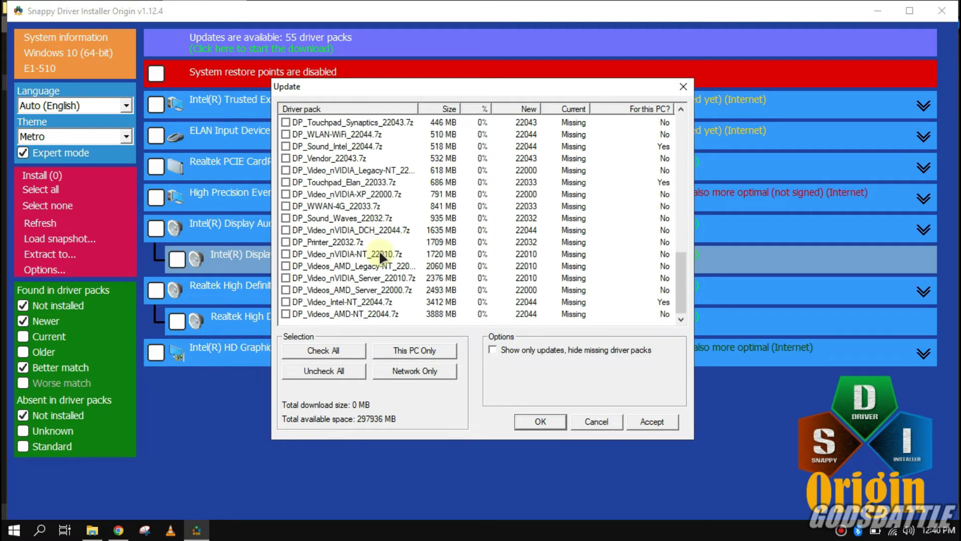
{"action": "scroll", "coordinate": [380, 250], "scroll_direction": "up", "scroll_amount": 10}
{"action": "left_click", "coordinate": [680, 89]}
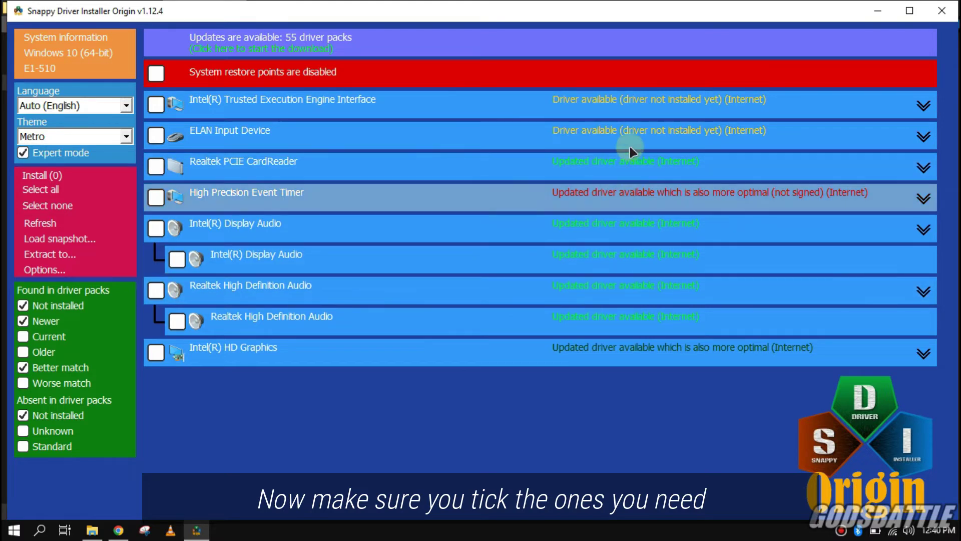
Step: Select the Intel Trusted Execution Engine, ELAN Input Device, Realtek PCIE CardReader, Intel Display Audio, Realtek High Definition Audio and Intel HD Graphics drivers
{"action": "left_click", "coordinate": [761, 97]}
{"action": "left_click", "coordinate": [725, 132]}
{"action": "left_click", "coordinate": [701, 164]}
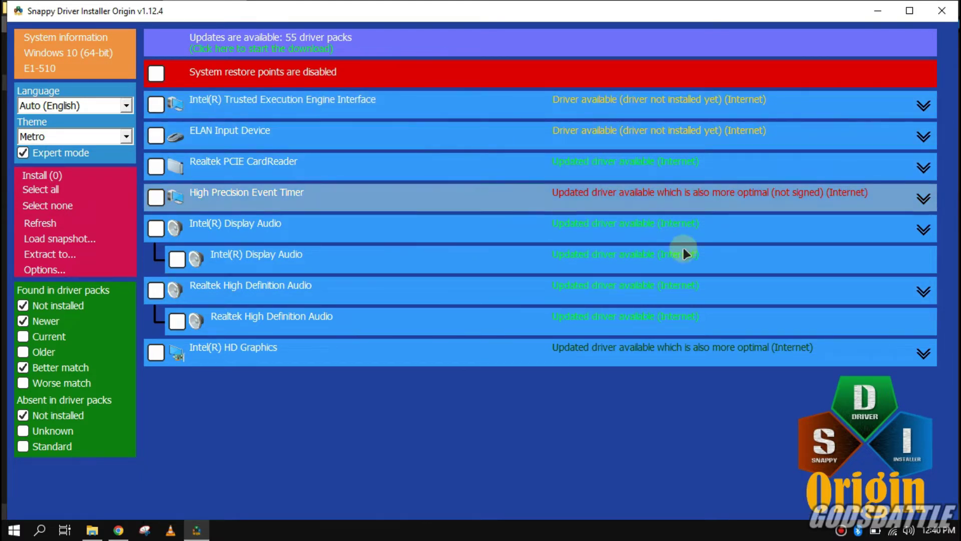
{"action": "left_click", "coordinate": [682, 225]}
{"action": "left_click", "coordinate": [726, 288]}
{"action": "left_click", "coordinate": [800, 350]}
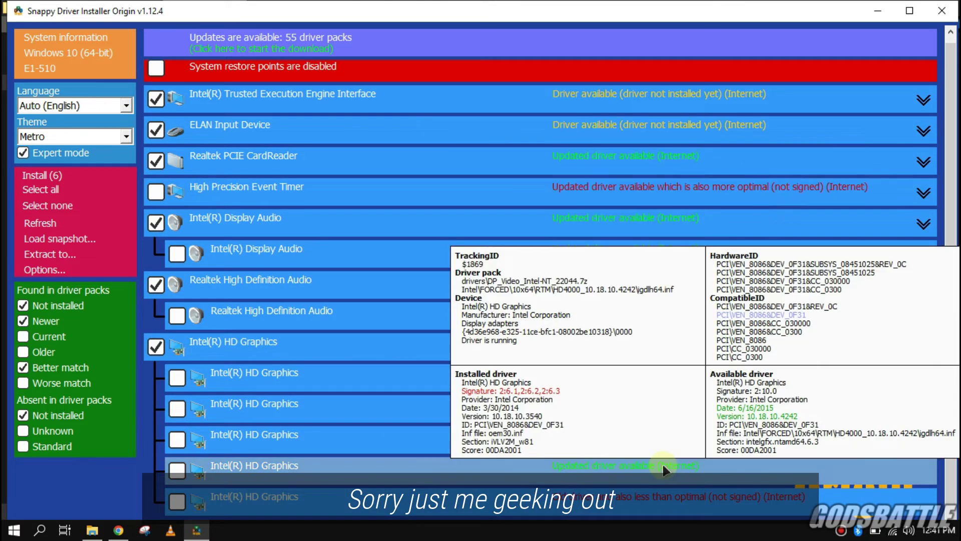
Step: Expand the alternative drivers of the Intel(R) Trusted Execution Engine Interface and select an Engine Interface - 0F18 entry
{"action": "left_click", "coordinate": [922, 348]}
{"action": "left_click", "coordinate": [177, 316]}
{"action": "left_click", "coordinate": [922, 105]}
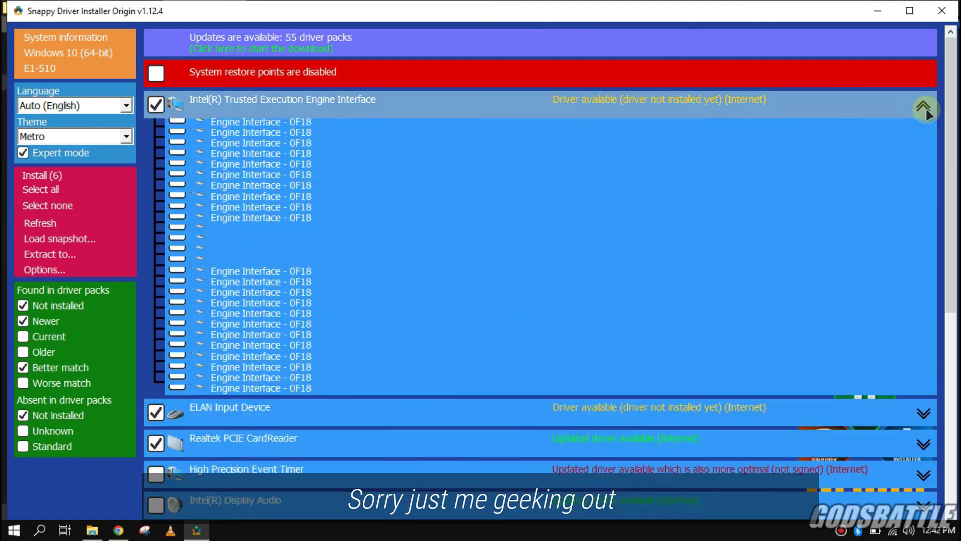
{"action": "left_click", "coordinate": [187, 214]}
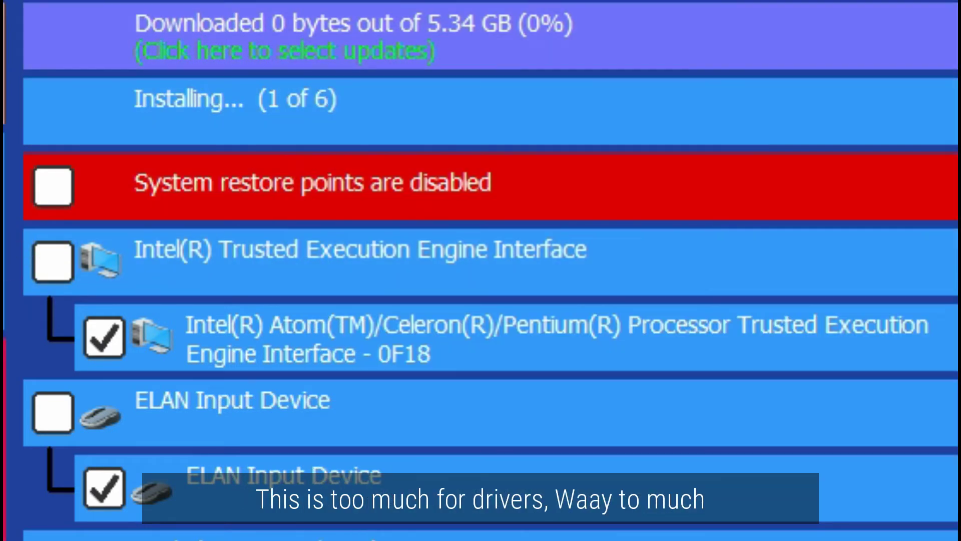
Step: Open the IObit_Driver_Booster_Pro_8.4.0.432_Multilingual folder stored in the Softwares folder
{"action": "left_click", "coordinate": [203, 140]}
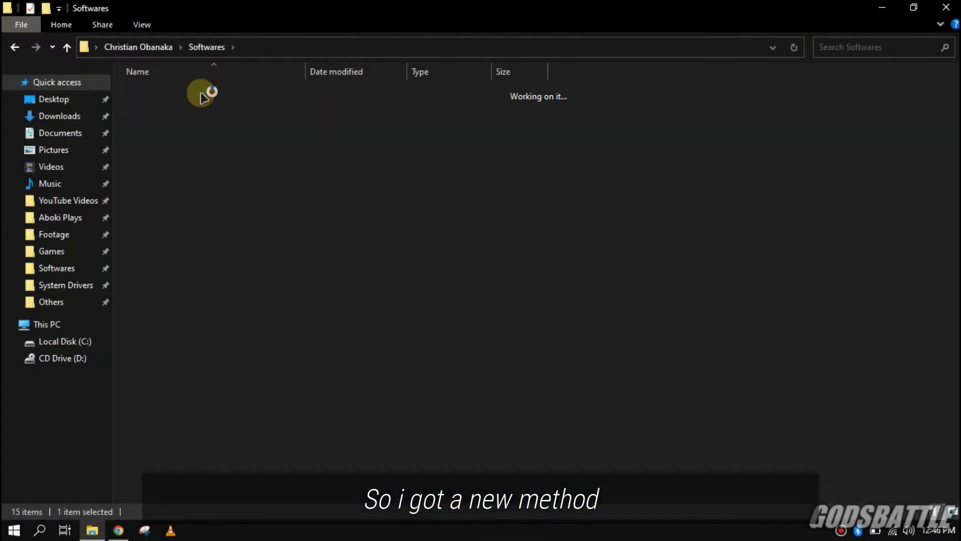
{"action": "double_click", "coordinate": [204, 92]}
{"action": "double_click", "coordinate": [200, 94]}
{"action": "left_click", "coordinate": [203, 122]}
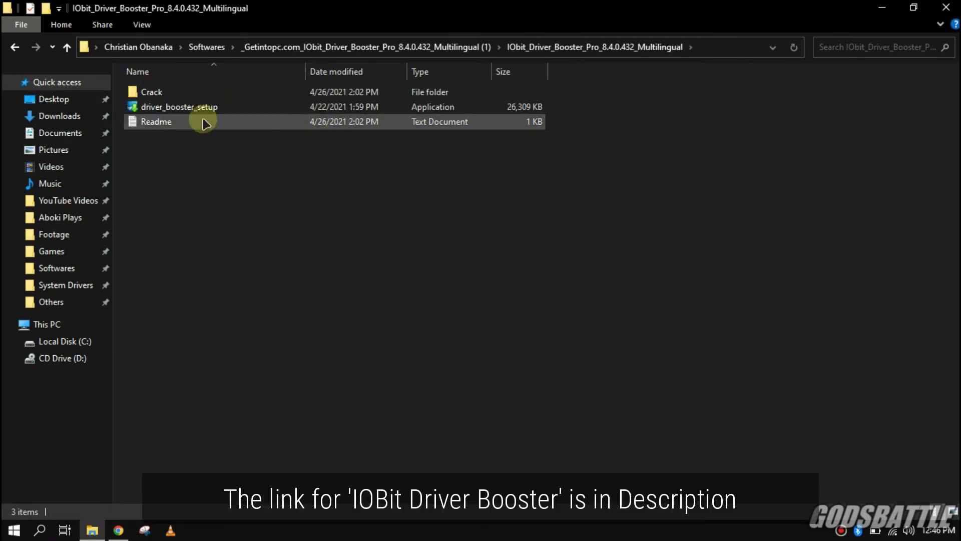
{"action": "left_click_drag", "start_coordinate": [199, 192], "coordinate": [183, 63]}
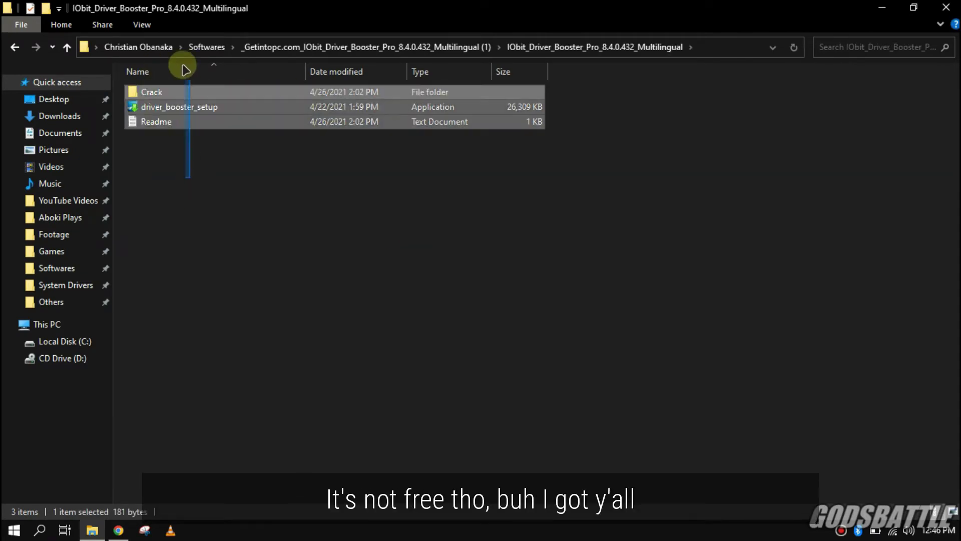
{"action": "left_click", "coordinate": [391, 47]}
{"action": "double_click", "coordinate": [236, 95]}
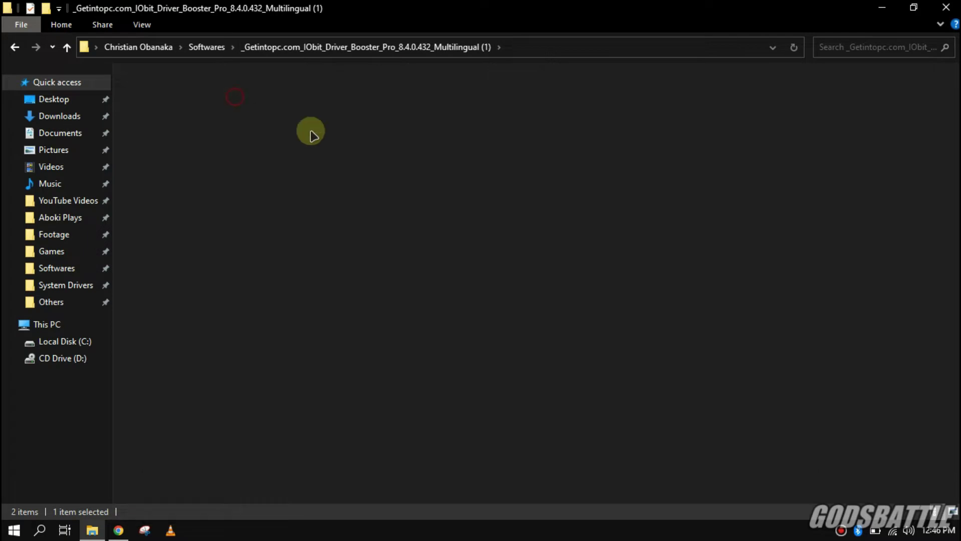
Step: Run driver_booster_setup with administrator rights and minimise the folder window
{"action": "left_click", "coordinate": [145, 106]}
{"action": "right_click", "coordinate": [151, 110]}
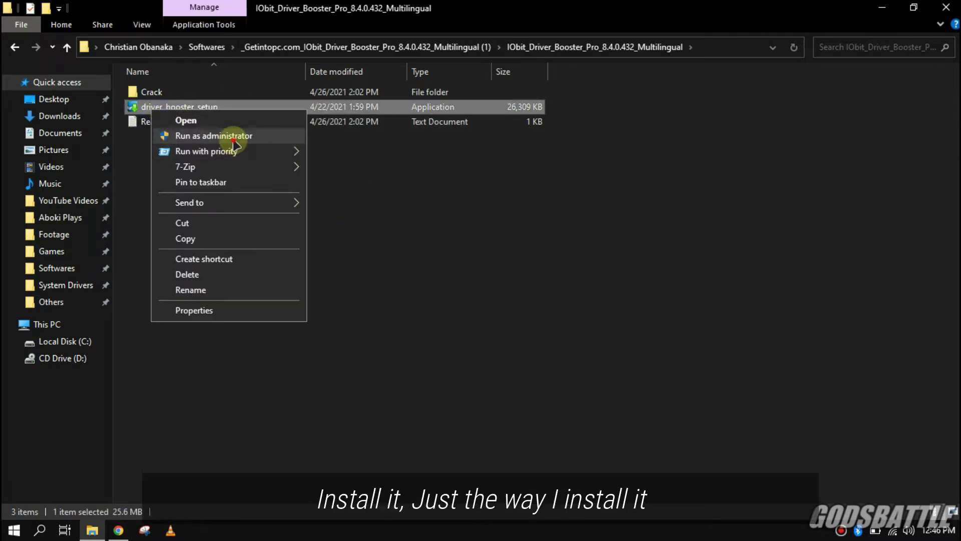
{"action": "left_click", "coordinate": [240, 135]}
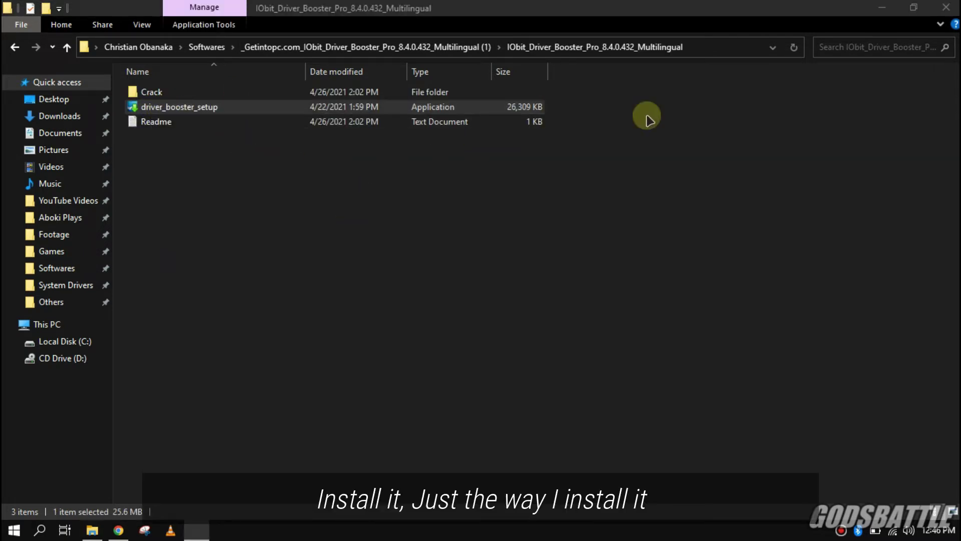
{"action": "left_click", "coordinate": [882, 8]}
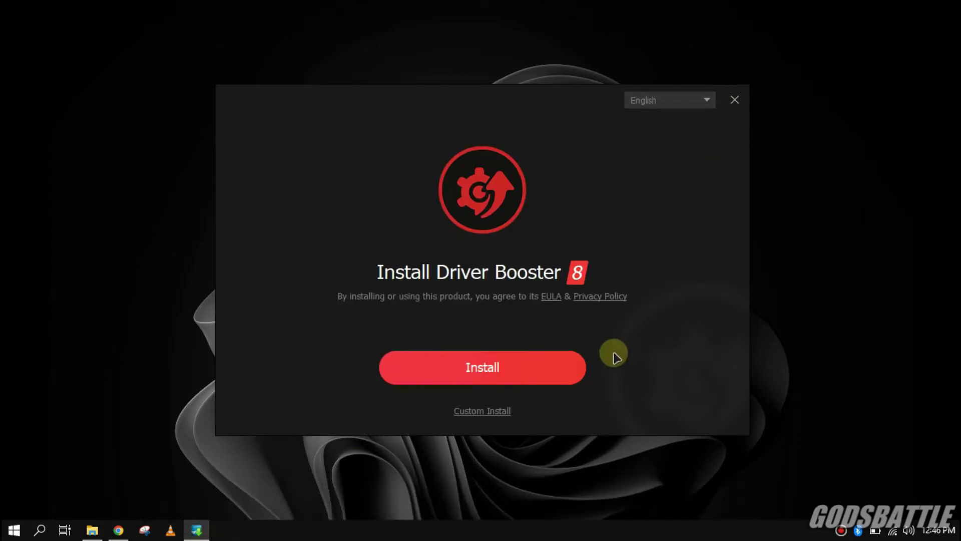
Step: Install Driver Booster 8, declining the recommended programs and the newsletter, and exit the installer without scanning
{"action": "left_click", "coordinate": [484, 381]}
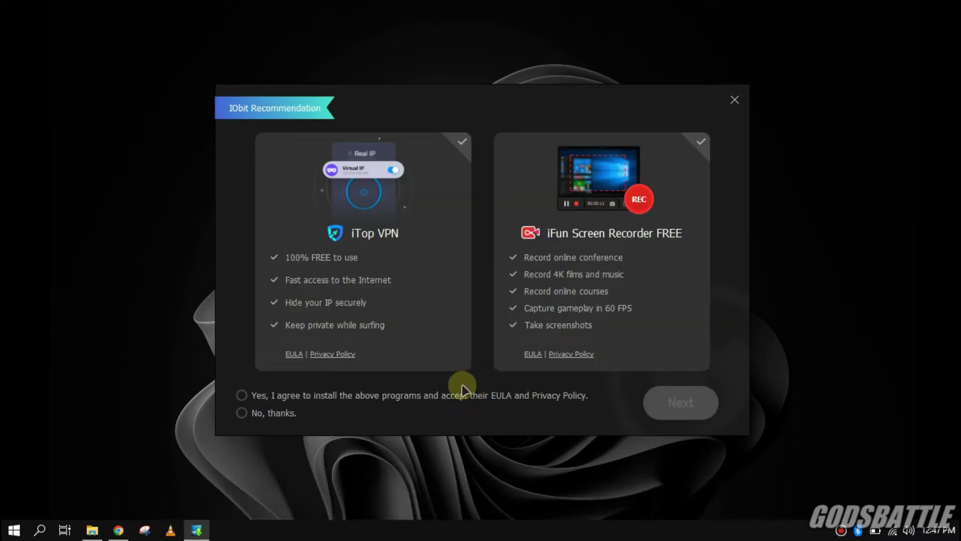
{"action": "left_click", "coordinate": [240, 413]}
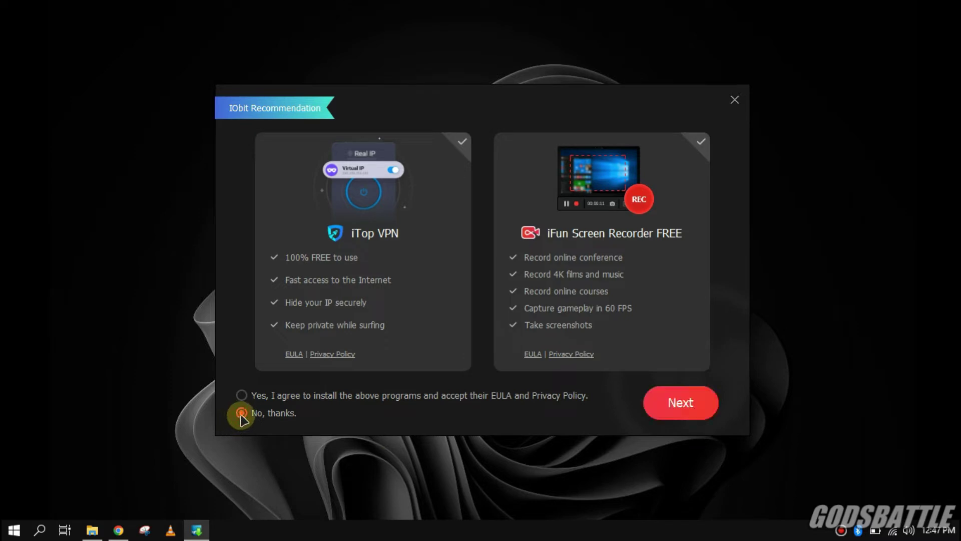
{"action": "left_click", "coordinate": [693, 419]}
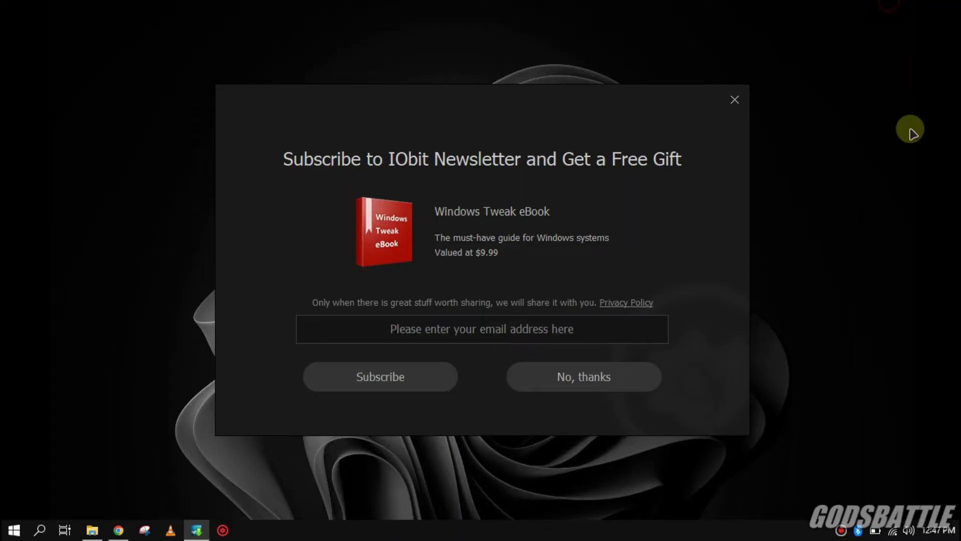
{"action": "left_click", "coordinate": [600, 380]}
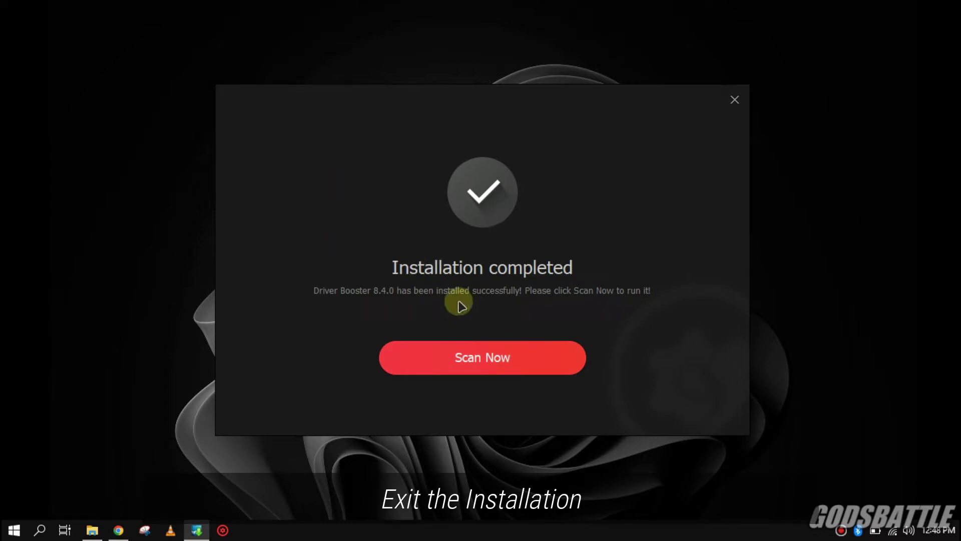
{"action": "left_click", "coordinate": [732, 96]}
Step: Copy the Loader-IDB file from the setup's Crack folder and close the folder window
{"action": "left_click", "coordinate": [93, 530]}
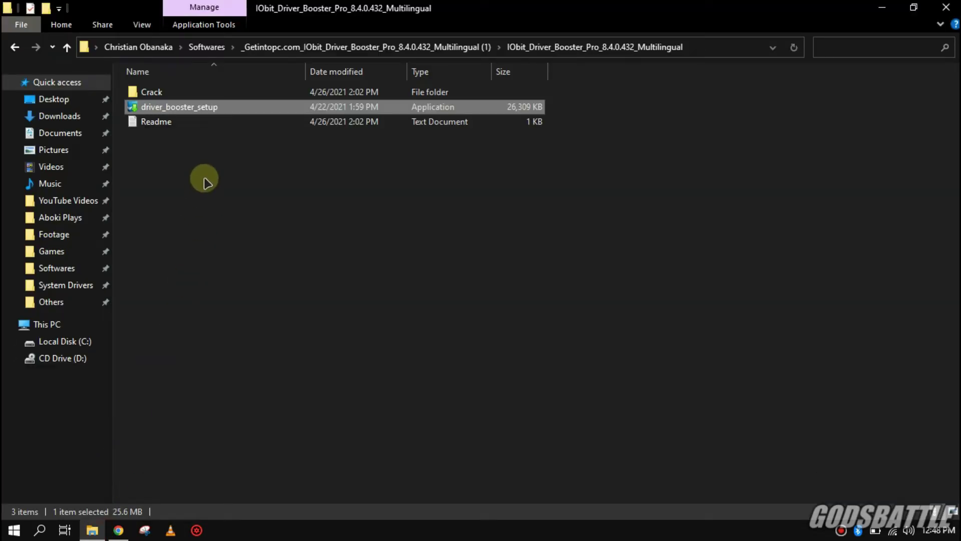
{"action": "double_click", "coordinate": [193, 91]}
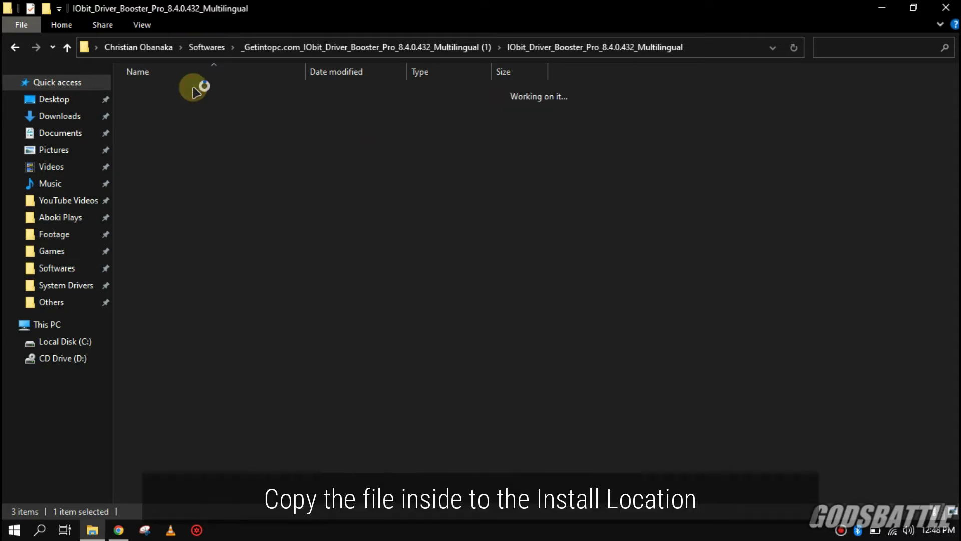
{"action": "right_click", "coordinate": [160, 93]}
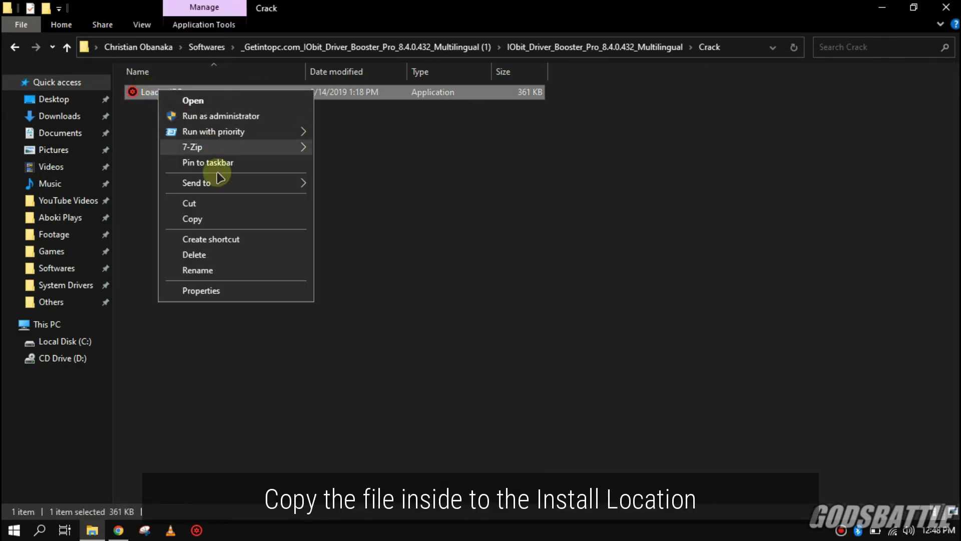
{"action": "left_click", "coordinate": [197, 220]}
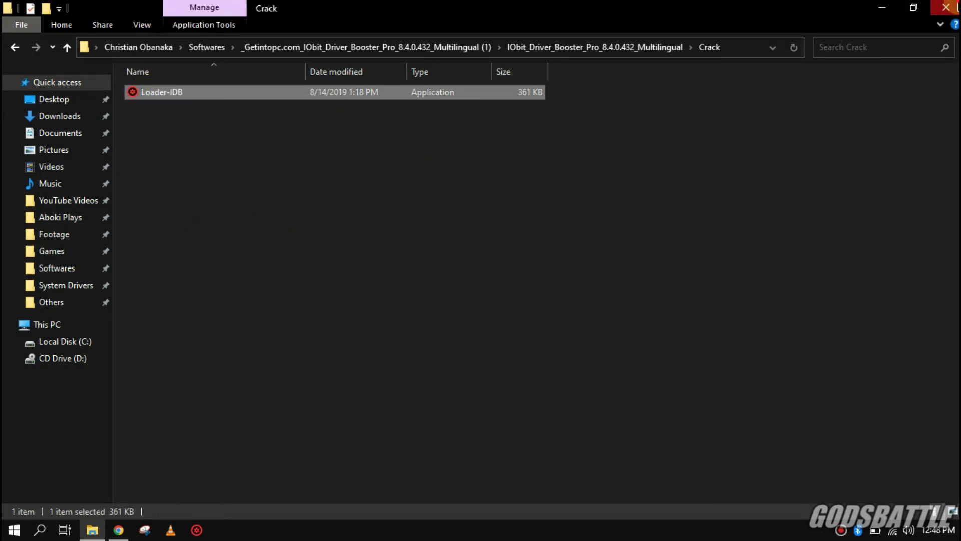
{"action": "left_click", "coordinate": [946, 7]}
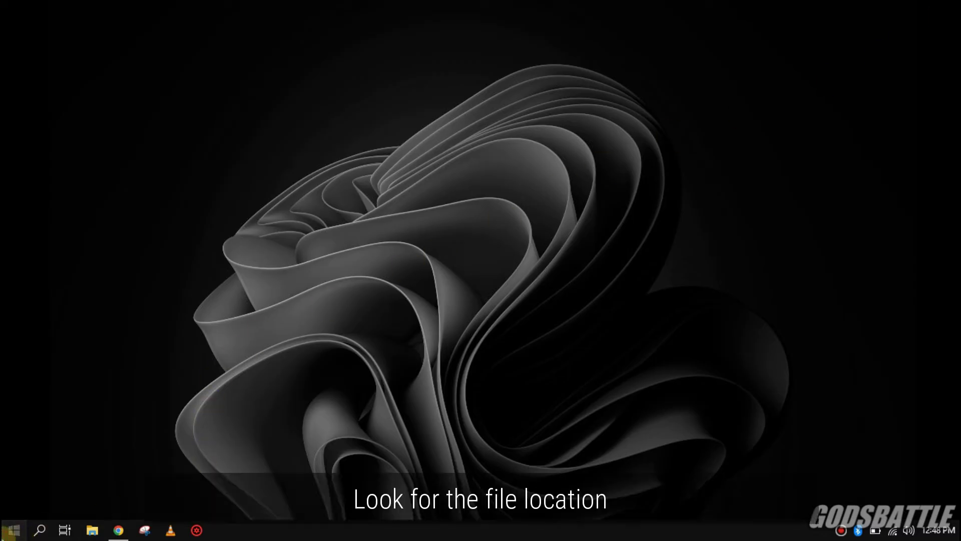
Step: Find the installation folder 8.4.0 through the Driver Booster 8 shortcut's file location and paste the Loader-IDB file there
{"action": "left_click", "coordinate": [11, 531]}
{"action": "scroll", "coordinate": [100, 220], "scroll_direction": "down", "scroll_amount": 1}
{"action": "left_click", "coordinate": [118, 197]}
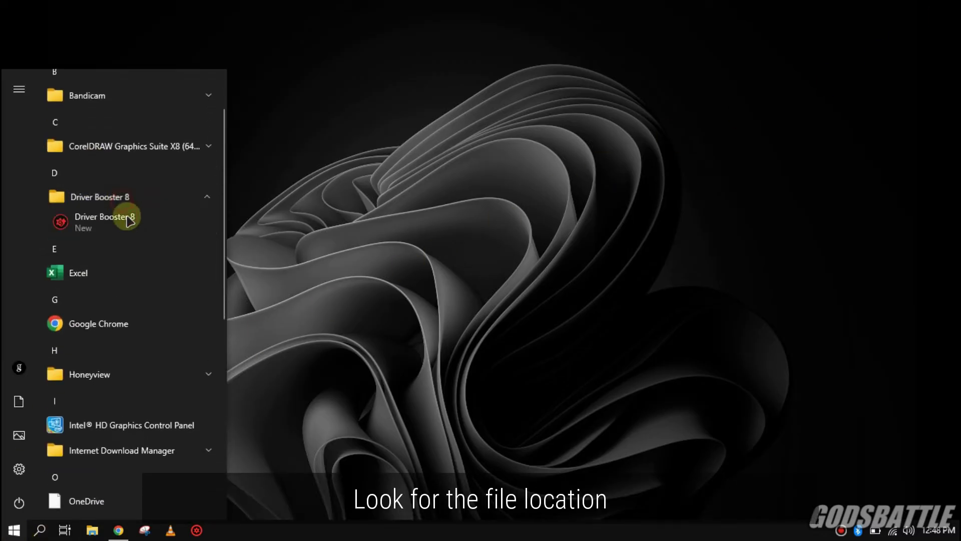
{"action": "right_click", "coordinate": [144, 229]}
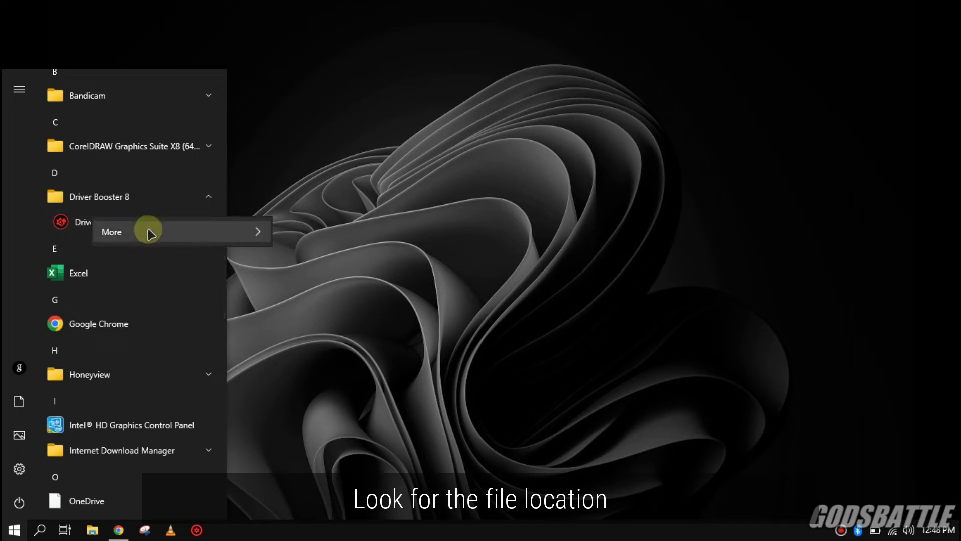
{"action": "mouse_move", "coordinate": [182, 232]}
{"action": "left_click", "coordinate": [311, 275]}
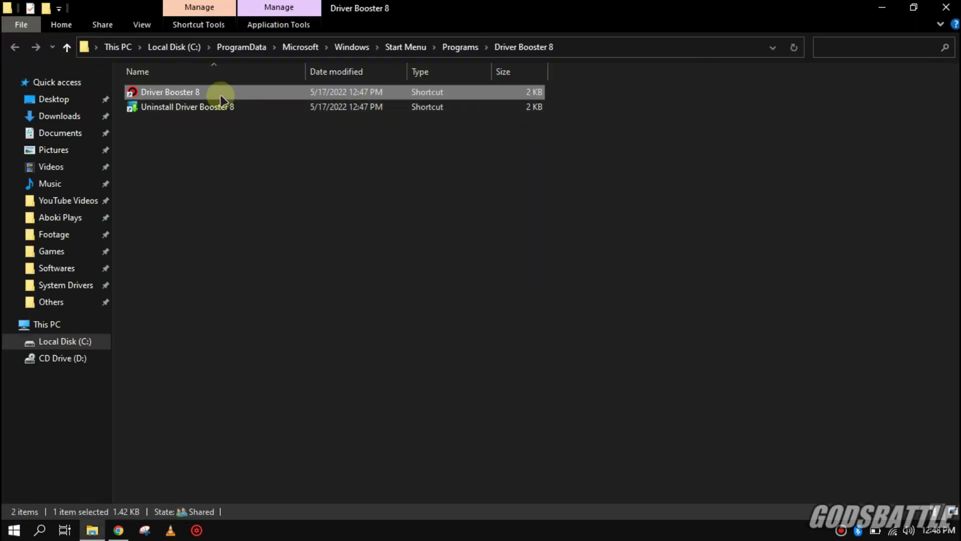
{"action": "right_click", "coordinate": [221, 97]}
{"action": "left_click", "coordinate": [278, 122]}
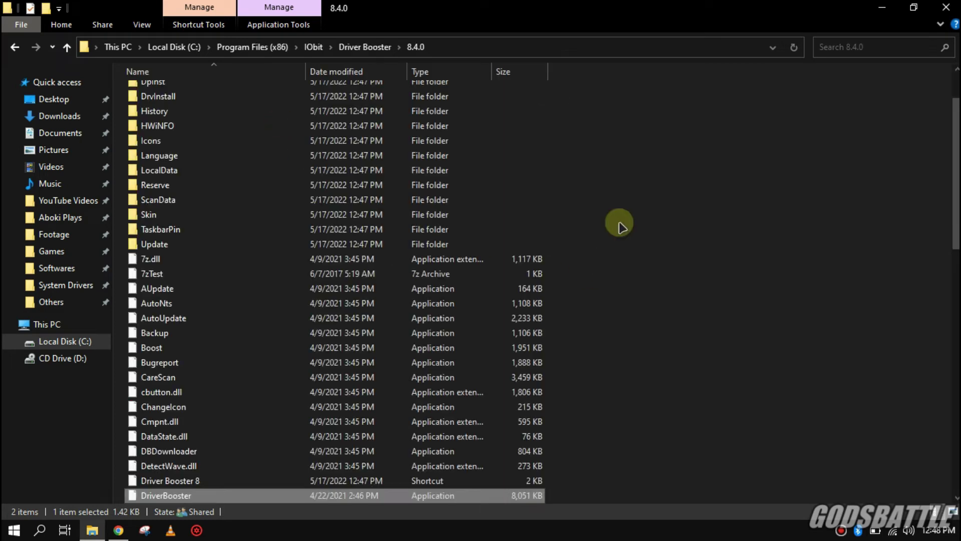
{"action": "right_click", "coordinate": [583, 232]}
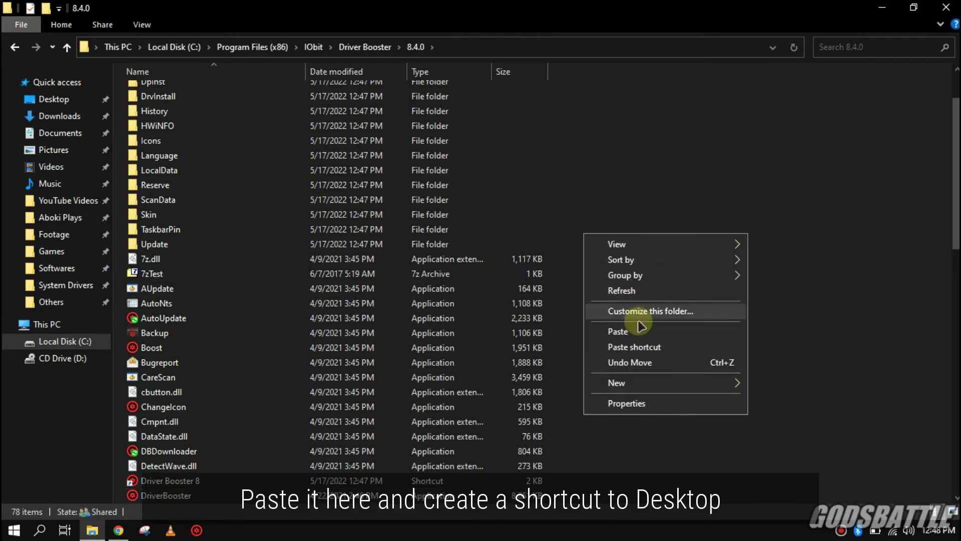
{"action": "left_click", "coordinate": [621, 332]}
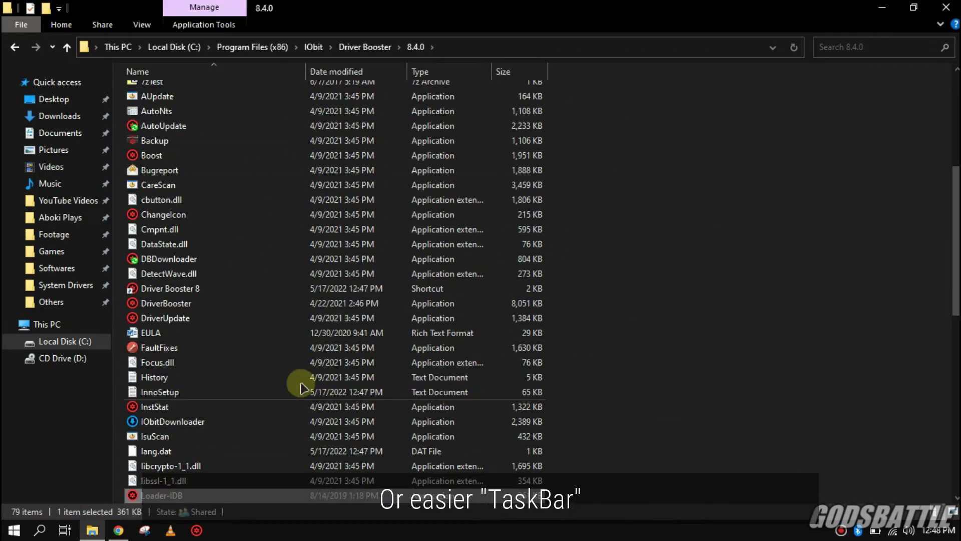
Step: Replace the taskbar's pinned Driver Booster shortcut with Loader-IDB and close the folder window
{"action": "right_click", "coordinate": [207, 534]}
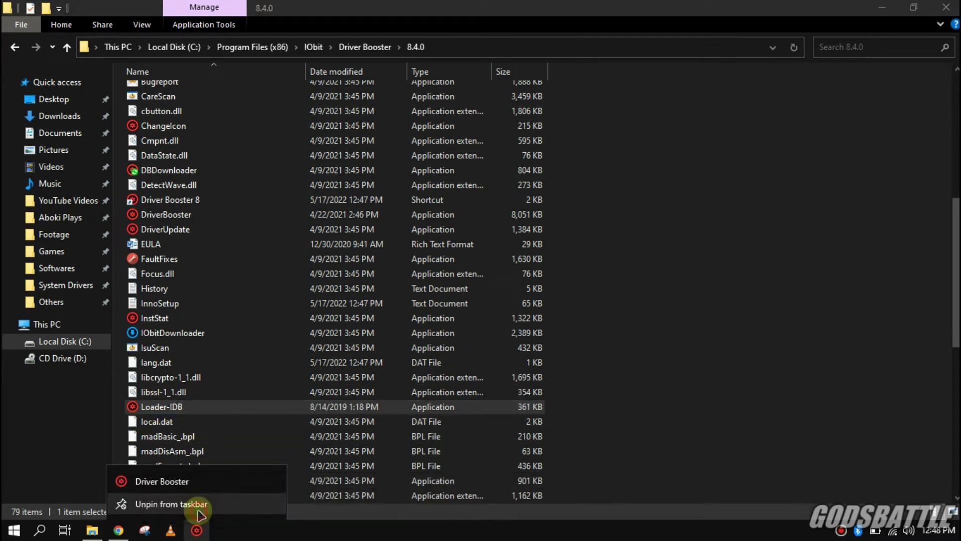
{"action": "left_click", "coordinate": [170, 504]}
{"action": "left_click_drag", "start_coordinate": [161, 407], "coordinate": [215, 533]}
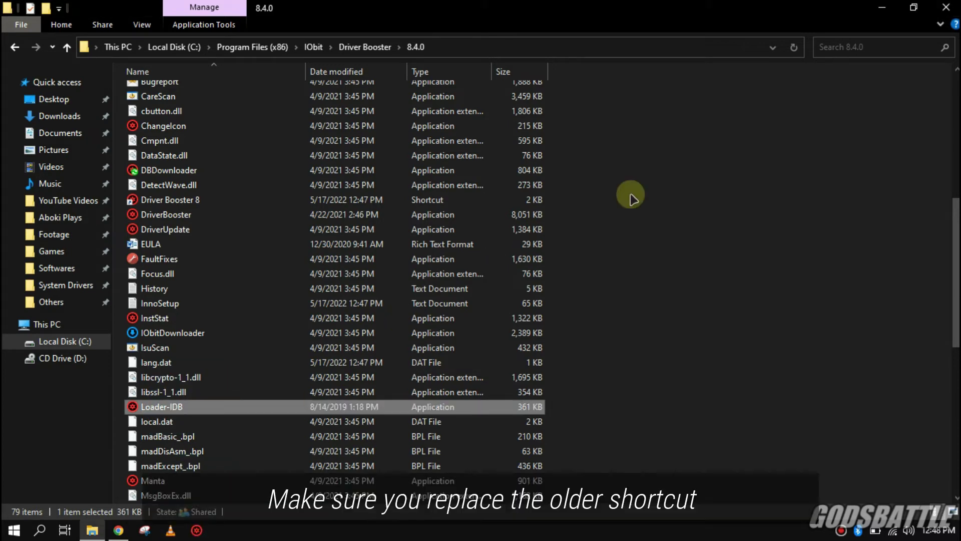
{"action": "left_click", "coordinate": [946, 7]}
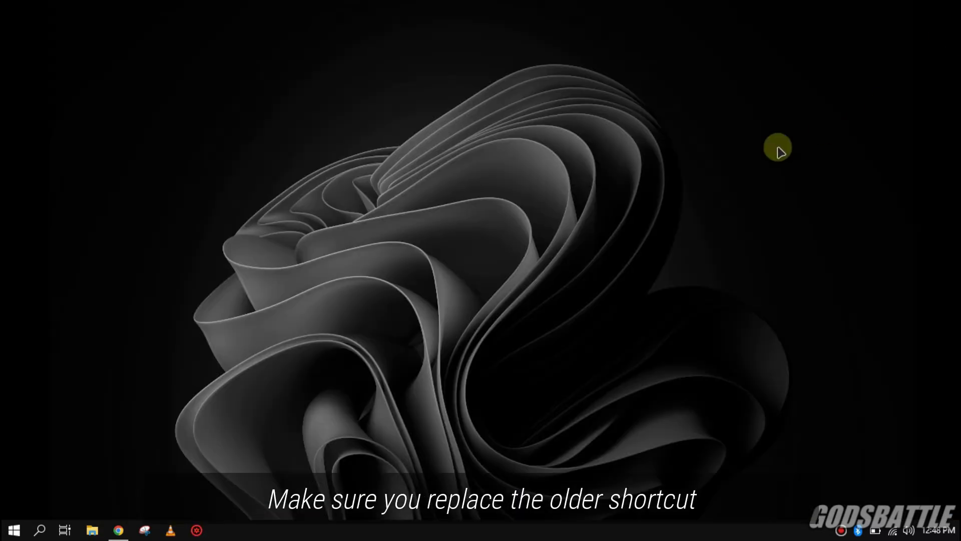
{"action": "right_click", "coordinate": [514, 214]}
{"action": "left_click", "coordinate": [532, 250]}
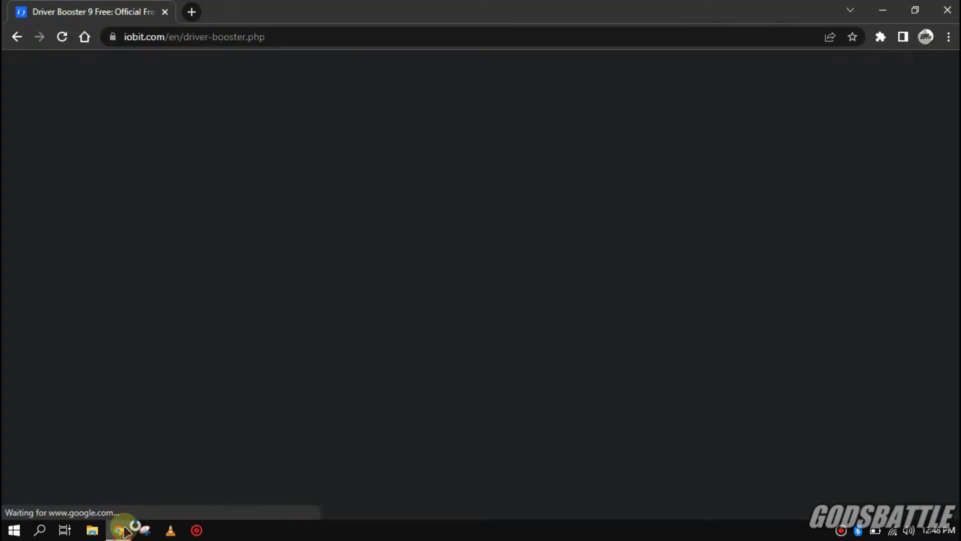
Step: Look through the Driver Booster 9 Free page on iobit.com in Chrome, accept its cookies and minimise the browser
{"action": "scroll", "coordinate": [318, 331], "scroll_direction": "down", "scroll_amount": 1}
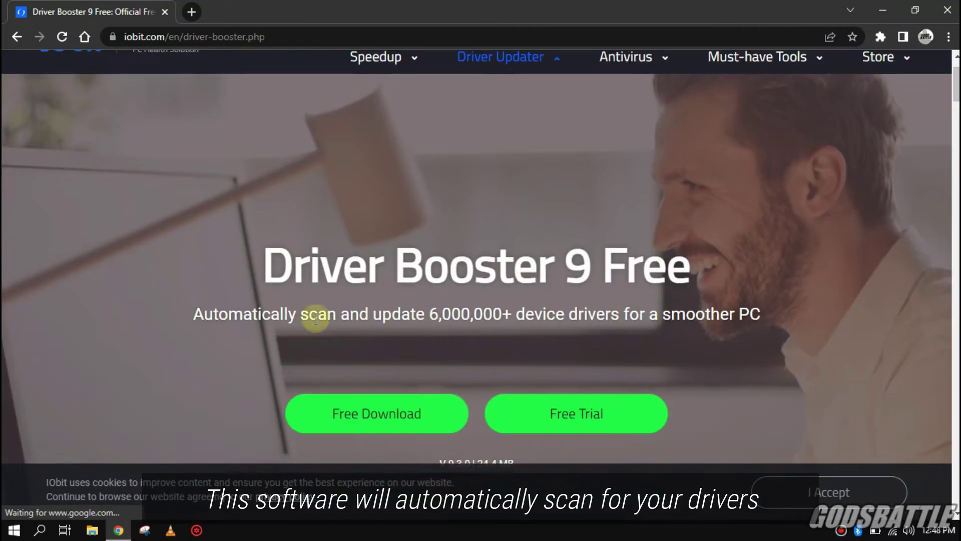
{"action": "left_click_drag", "start_coordinate": [769, 315], "coordinate": [660, 315]}
{"action": "scroll", "coordinate": [471, 252], "scroll_direction": "down", "scroll_amount": 10}
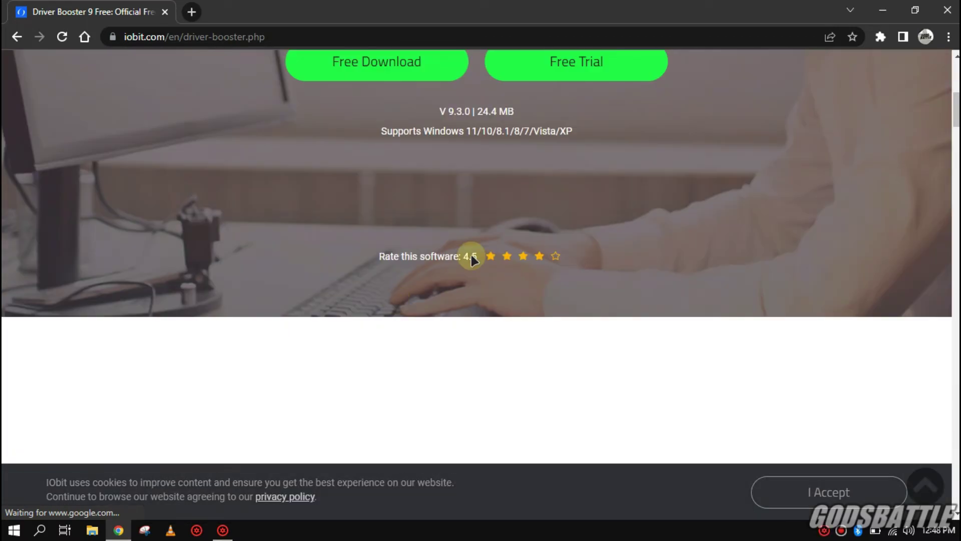
{"action": "scroll", "coordinate": [583, 226], "scroll_direction": "down", "scroll_amount": 10}
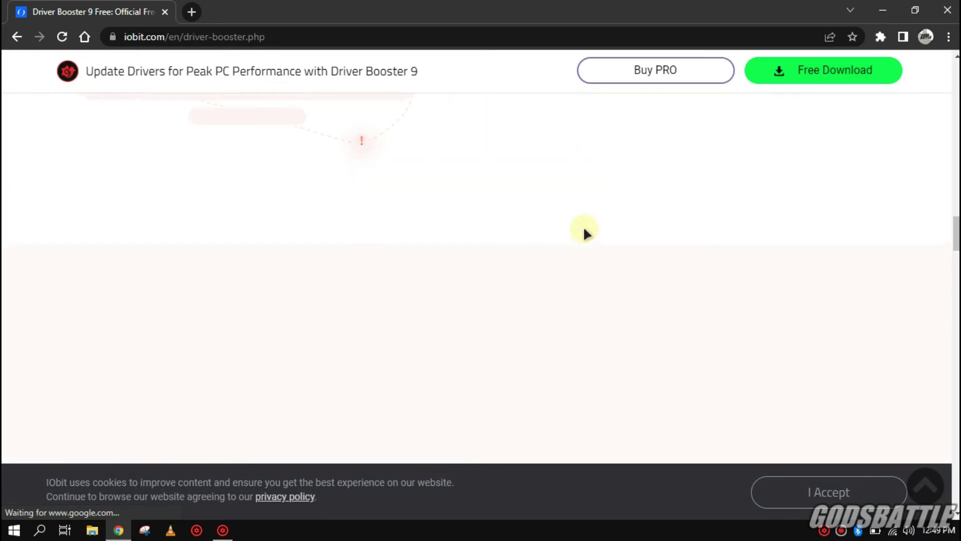
{"action": "scroll", "coordinate": [583, 226], "scroll_direction": "down", "scroll_amount": 5}
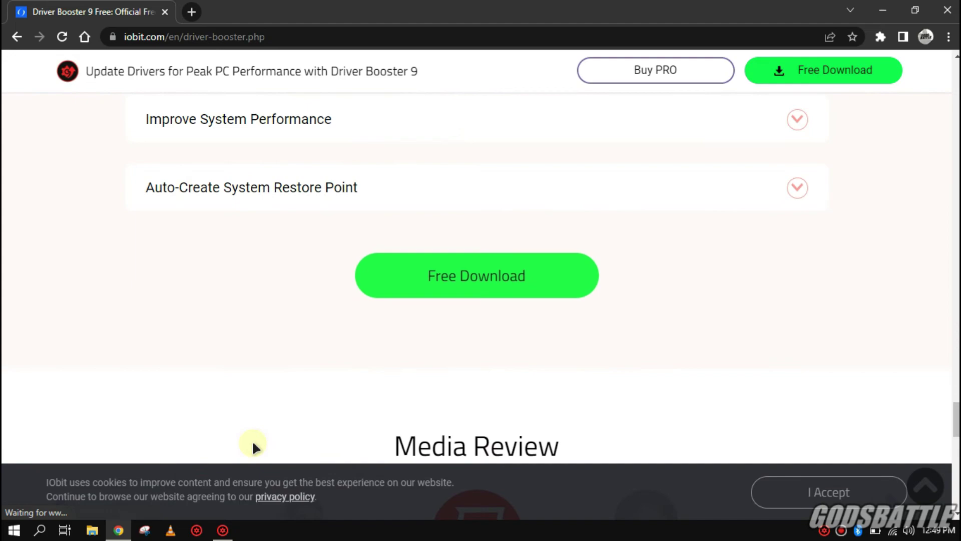
{"action": "left_click", "coordinate": [830, 493]}
{"action": "left_click", "coordinate": [881, 14]}
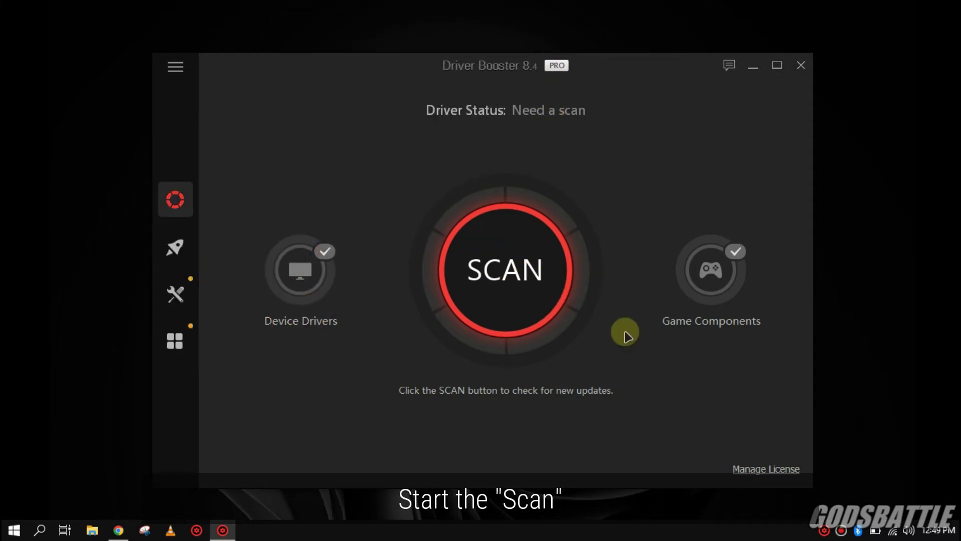
Step: Scan the device drivers and game components in Driver Booster and review the outdated items, including the Intel HD Graphics driver
{"action": "left_click", "coordinate": [515, 296]}
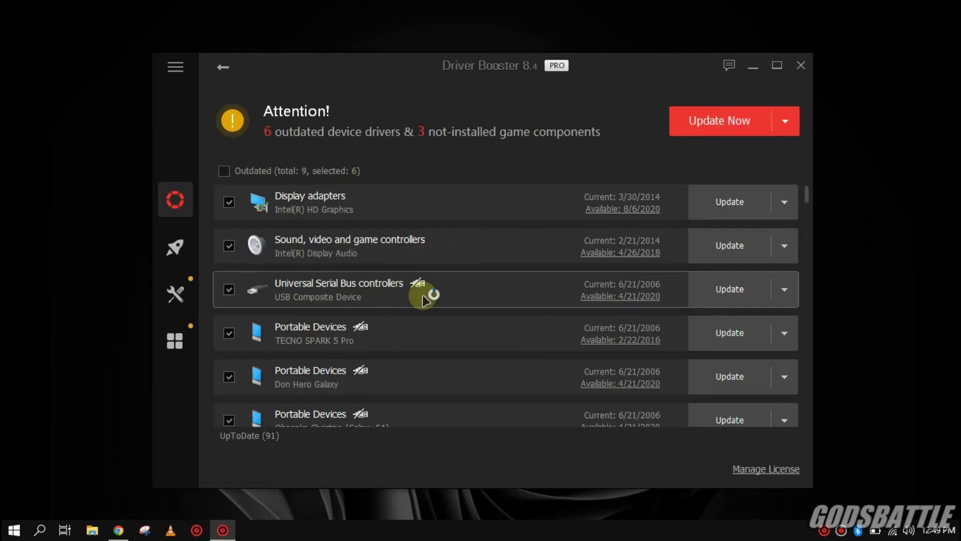
{"action": "scroll", "coordinate": [426, 295], "scroll_direction": "down", "scroll_amount": 3}
{"action": "scroll", "coordinate": [426, 285], "scroll_direction": "down", "scroll_amount": 3}
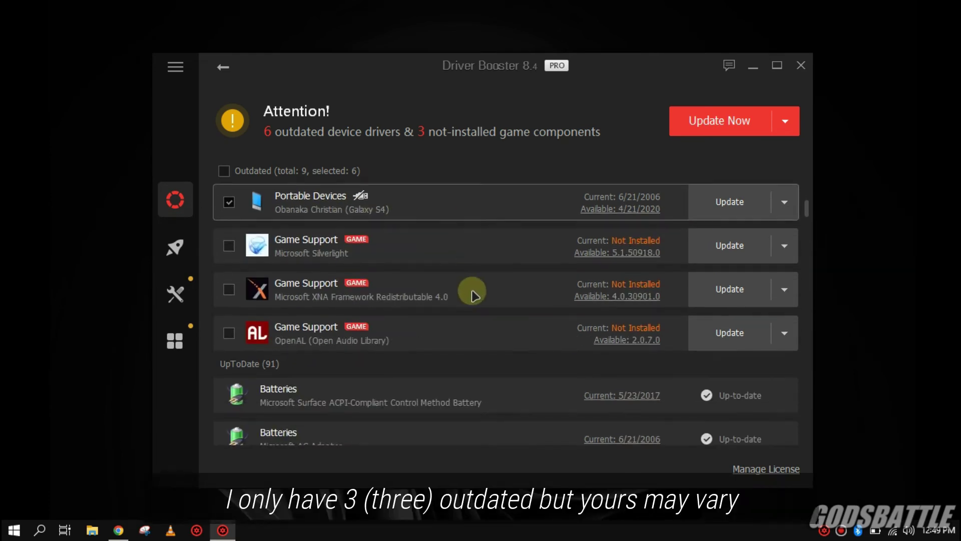
{"action": "scroll", "coordinate": [340, 295], "scroll_direction": "up", "scroll_amount": 6}
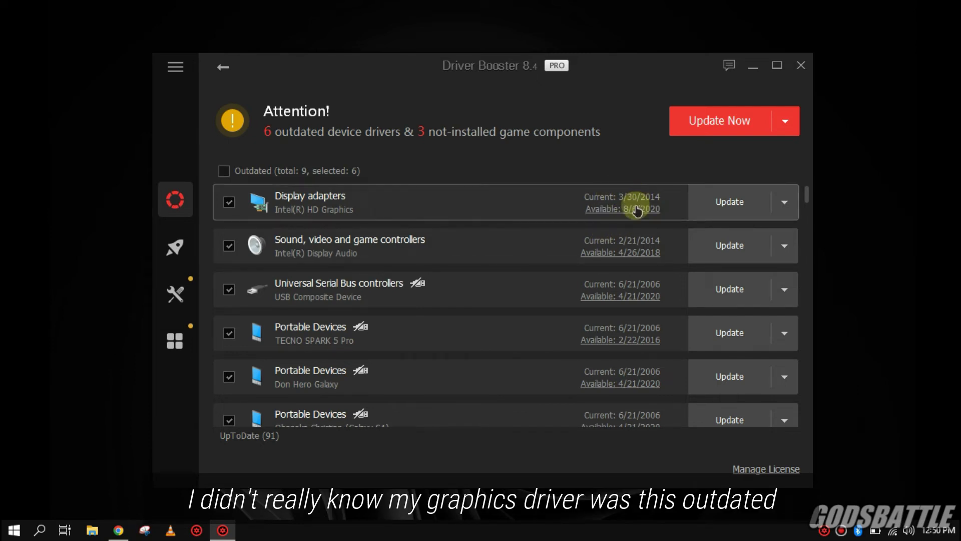
{"action": "left_click", "coordinate": [608, 209]}
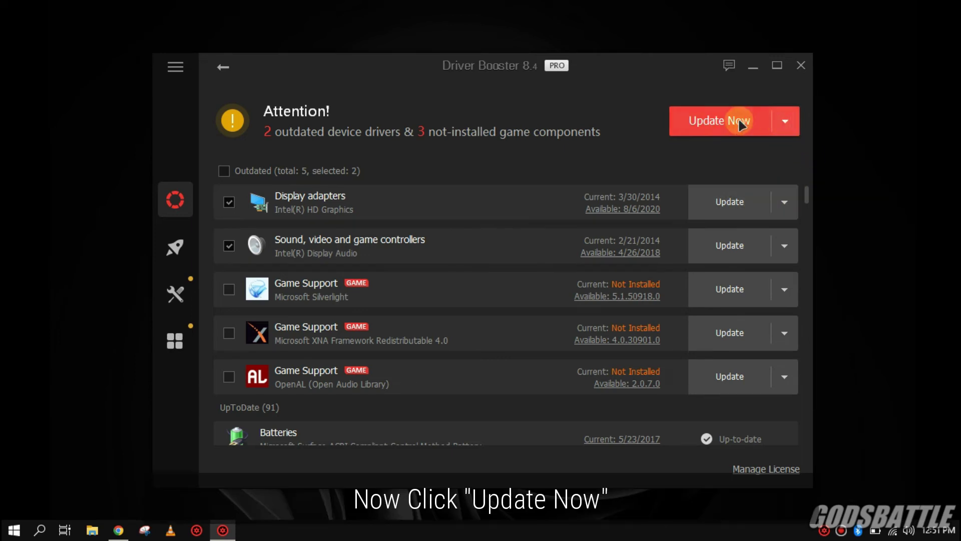
Step: Update the selected Intel HD Graphics and Intel Display Audio drivers without creating a restore point, and review the updated driver list
{"action": "left_click", "coordinate": [719, 121]}
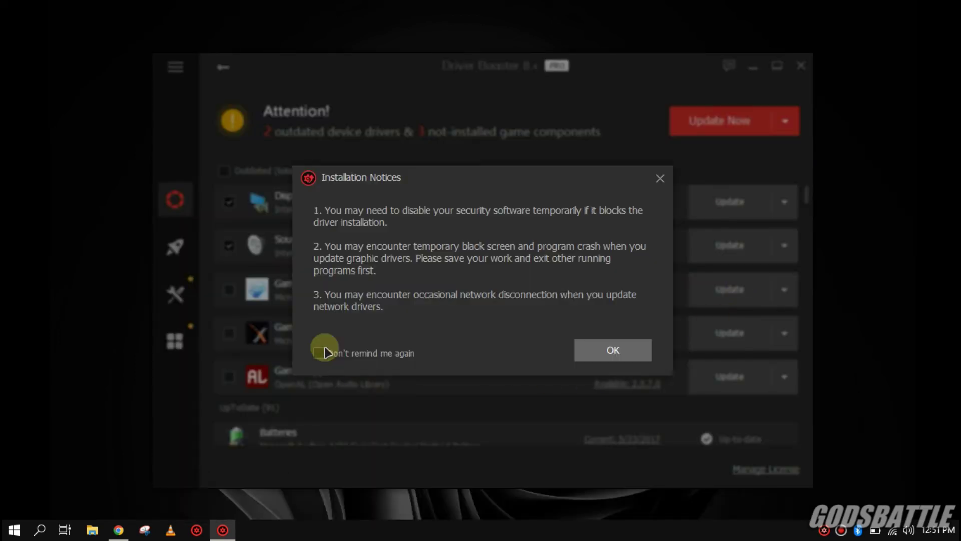
{"action": "left_click", "coordinate": [369, 351]}
{"action": "left_click", "coordinate": [641, 356]}
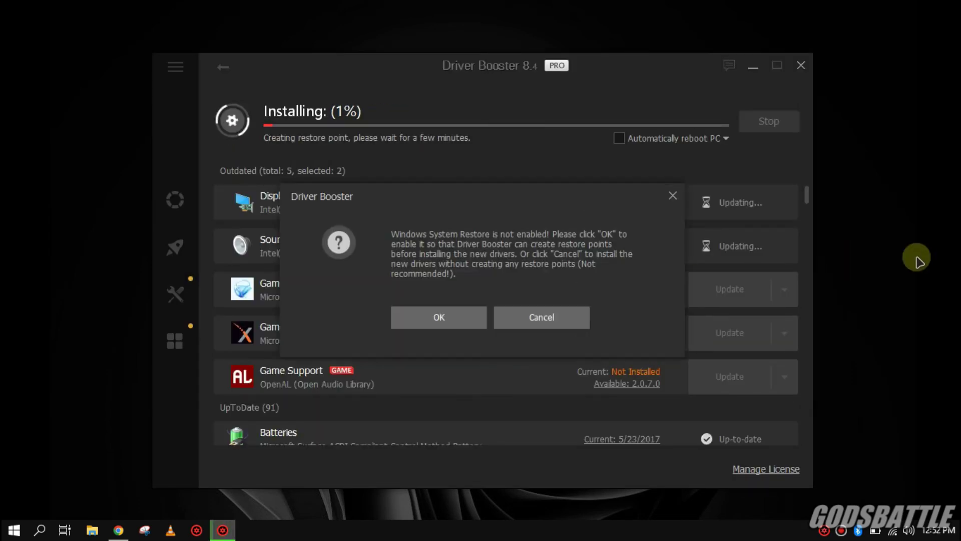
{"action": "left_click", "coordinate": [550, 314]}
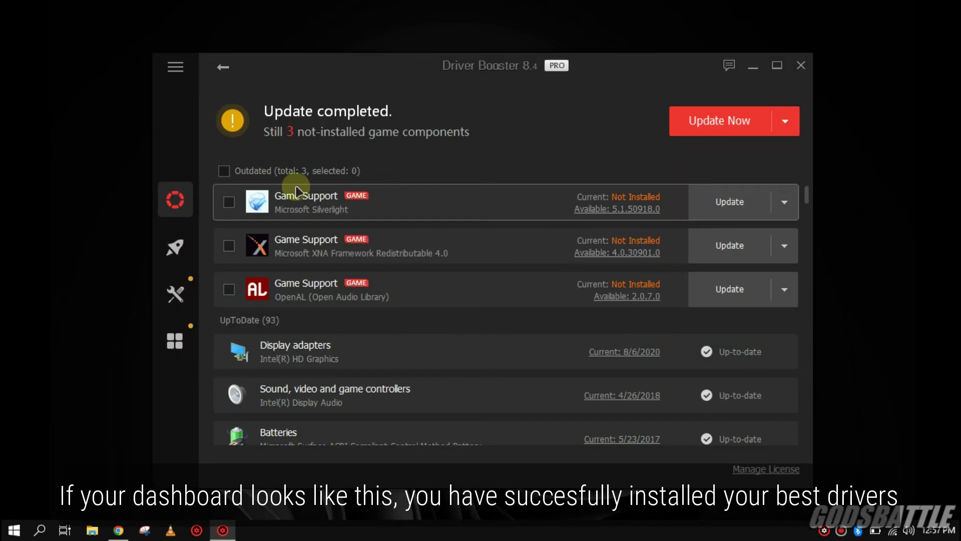
{"action": "scroll", "coordinate": [436, 315], "scroll_direction": "down", "scroll_amount": 5}
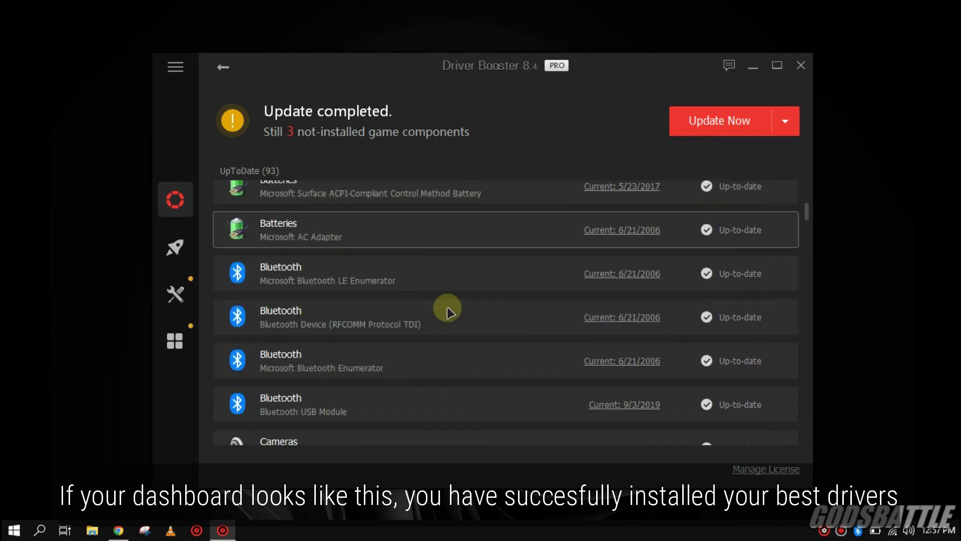
Step: Examine the rest of the up-to-date drivers and game support components, and look at the Game Boost and System Optimize options
{"action": "scroll", "coordinate": [447, 310], "scroll_direction": "down", "scroll_amount": 8}
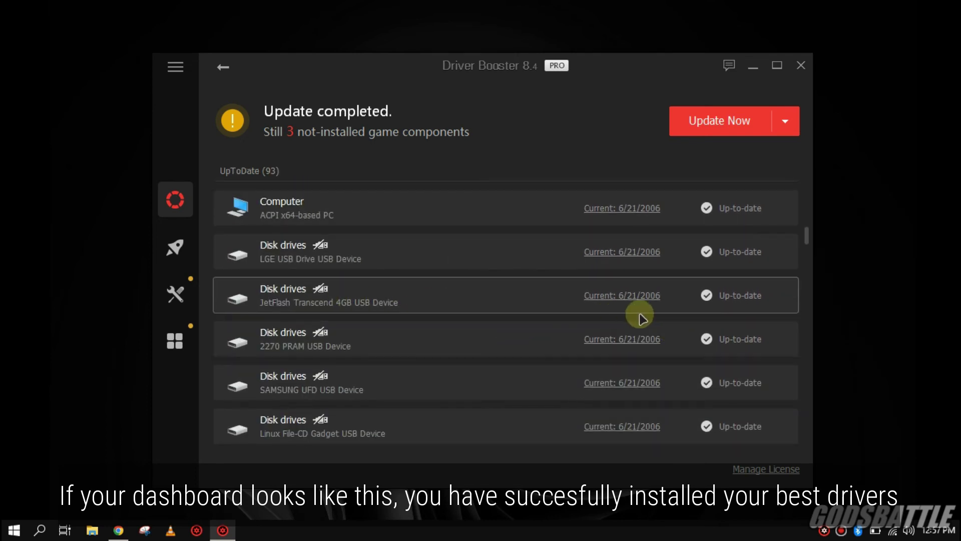
{"action": "scroll", "coordinate": [651, 315], "scroll_direction": "down", "scroll_amount": 10}
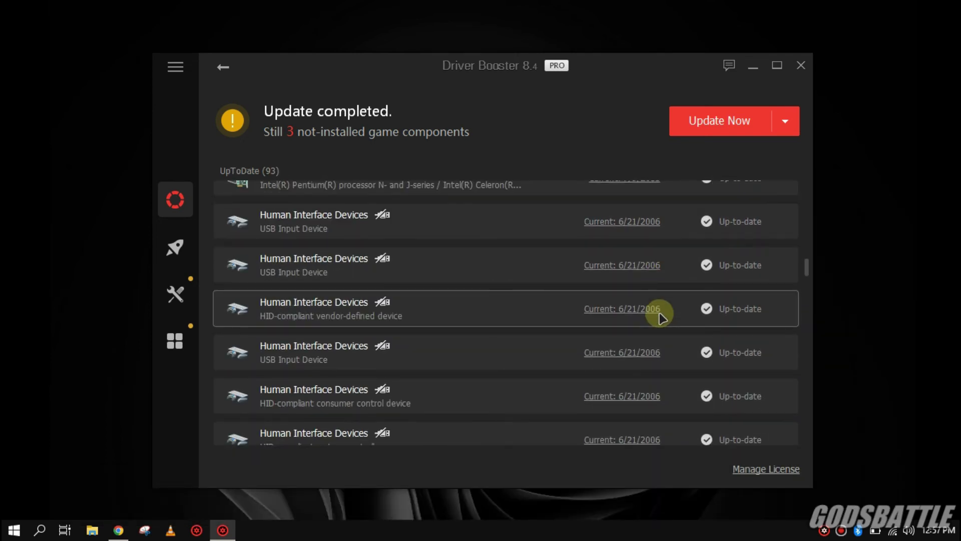
{"action": "scroll", "coordinate": [503, 325], "scroll_direction": "down", "scroll_amount": 10}
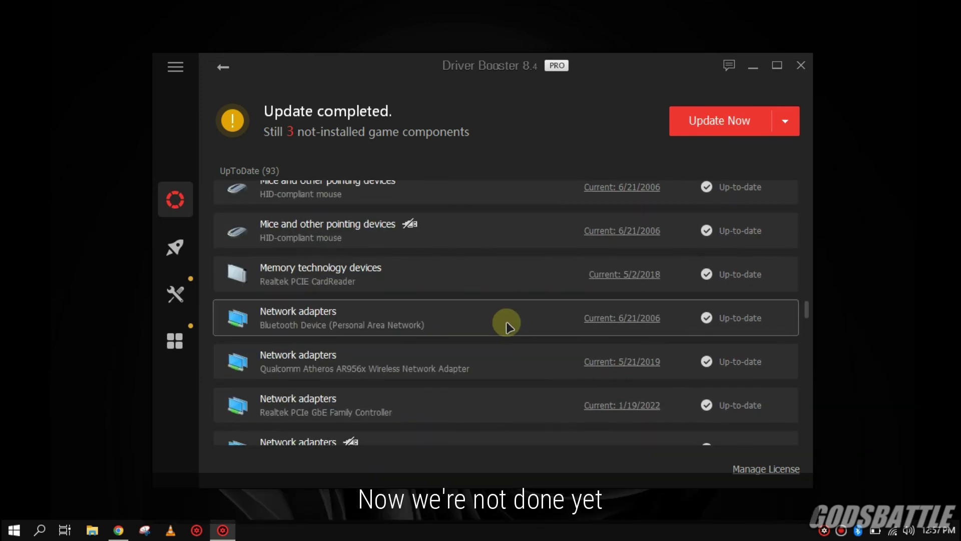
{"action": "scroll", "coordinate": [507, 323], "scroll_direction": "up", "scroll_amount": 4}
{"action": "scroll", "coordinate": [507, 323], "scroll_direction": "down", "scroll_amount": 15}
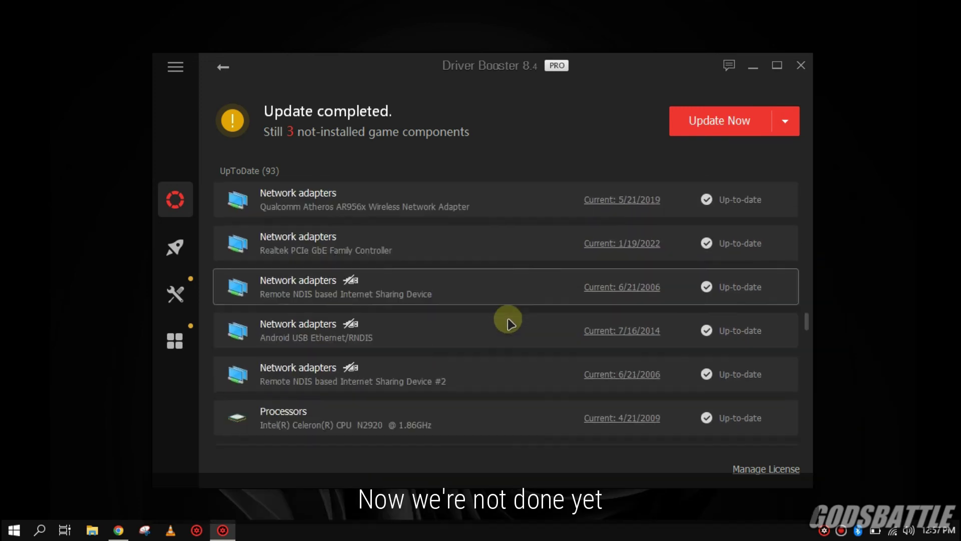
{"action": "scroll", "coordinate": [508, 321], "scroll_direction": "down", "scroll_amount": 15}
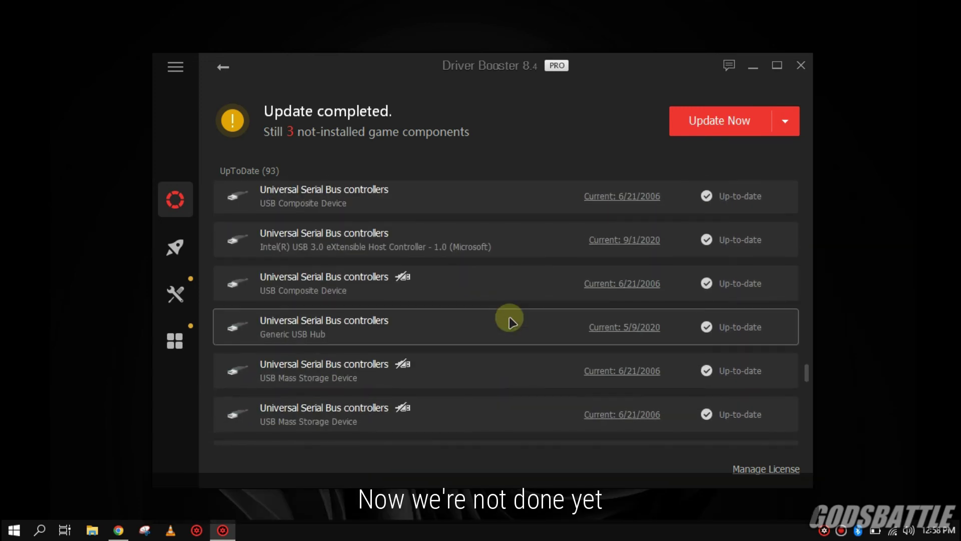
{"action": "scroll", "coordinate": [509, 320], "scroll_direction": "down", "scroll_amount": 15}
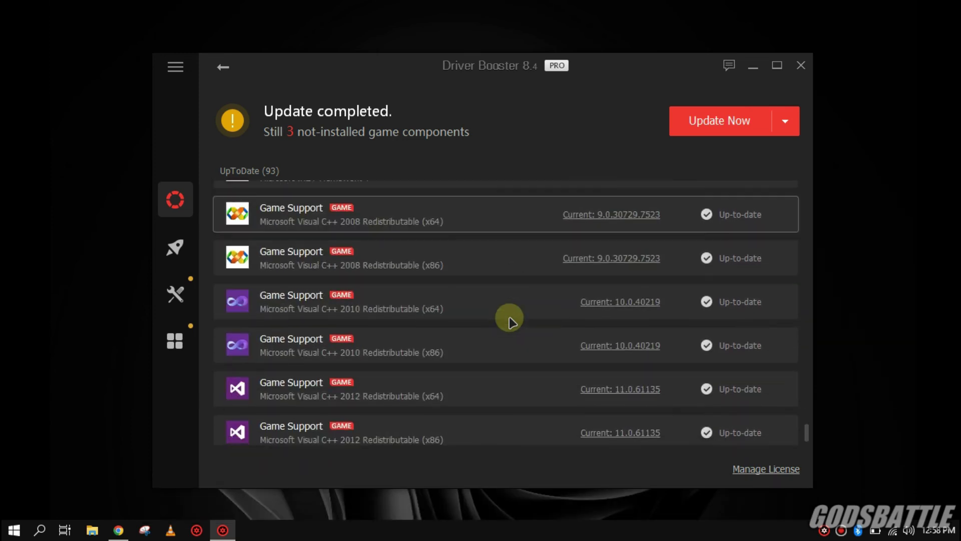
{"action": "left_click", "coordinate": [173, 247]}
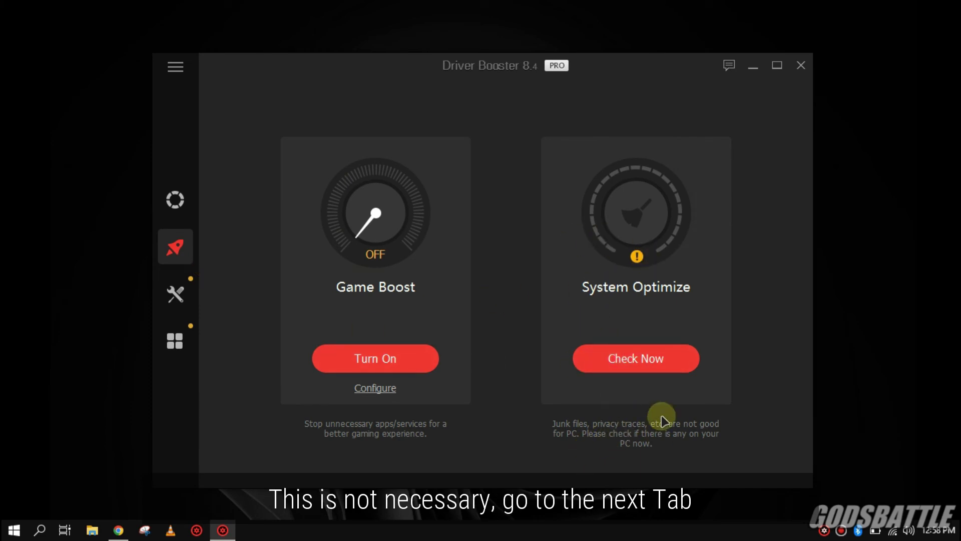
Step: Detect the device errors with the Fix Device Error tool, repair the listed devices and close the repair results
{"action": "left_click", "coordinate": [175, 293]}
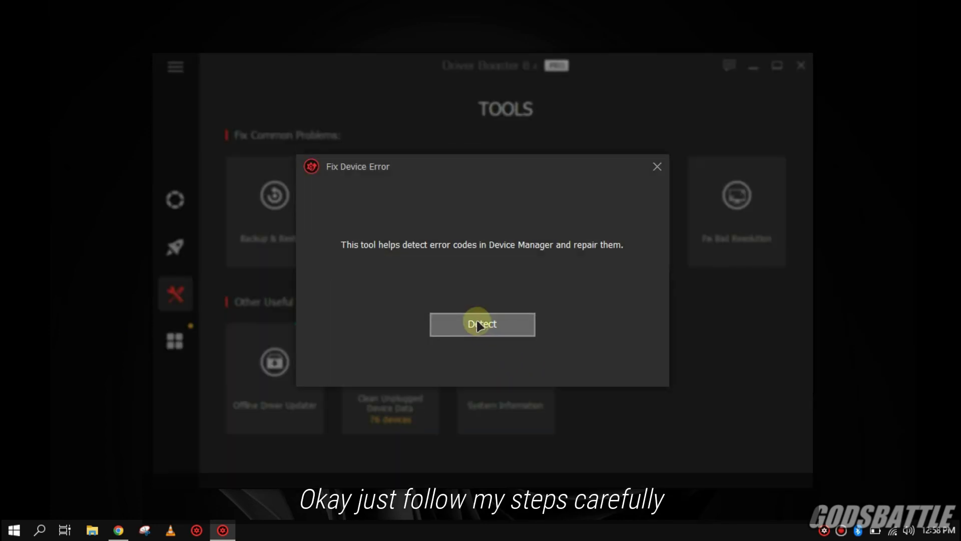
{"action": "left_click", "coordinate": [480, 324]}
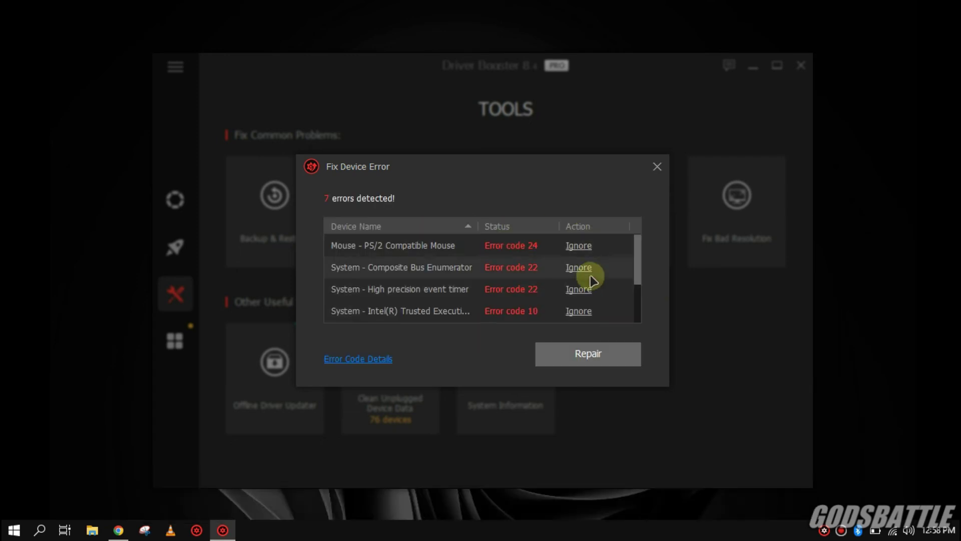
{"action": "scroll", "coordinate": [392, 253], "scroll_direction": "down", "scroll_amount": 1}
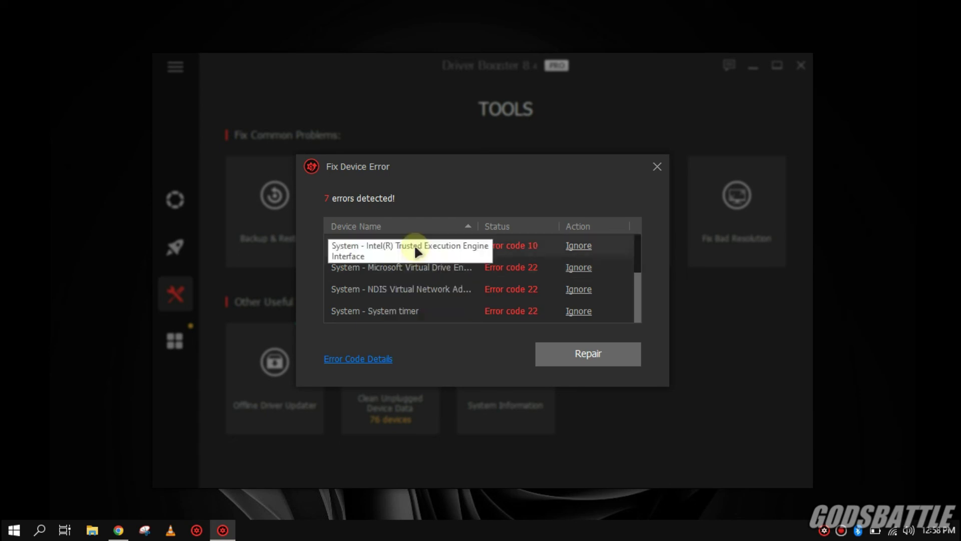
{"action": "left_click", "coordinate": [567, 357]}
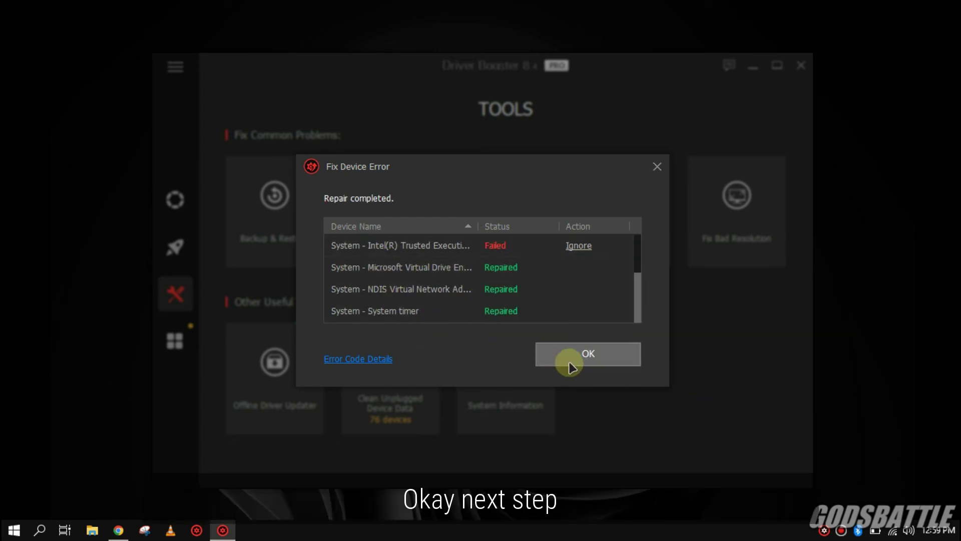
{"action": "left_click", "coordinate": [570, 367]}
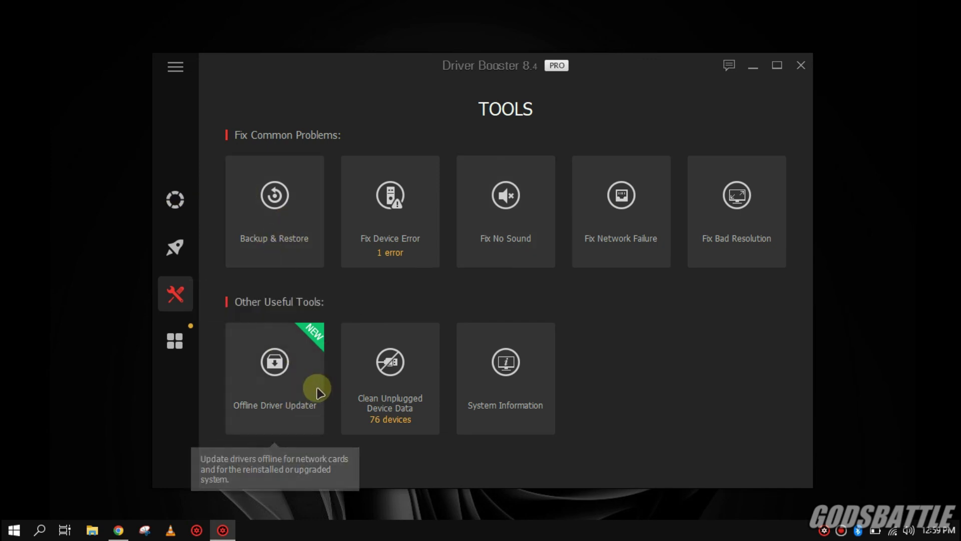
Step: Scan for unplugged devices with the Clean Unplugged Device Data tool, clean all their data and close the results
{"action": "left_click", "coordinate": [412, 390]}
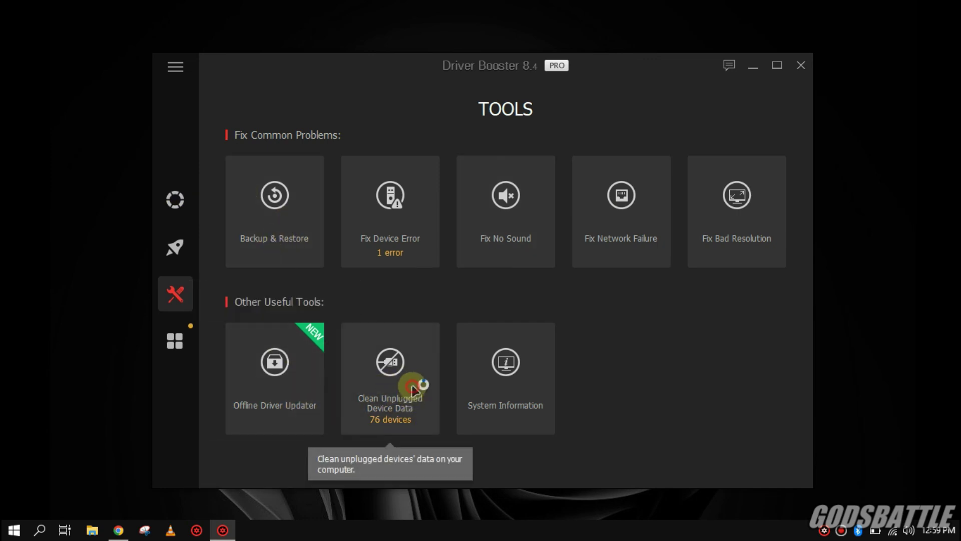
{"action": "left_click", "coordinate": [483, 310]}
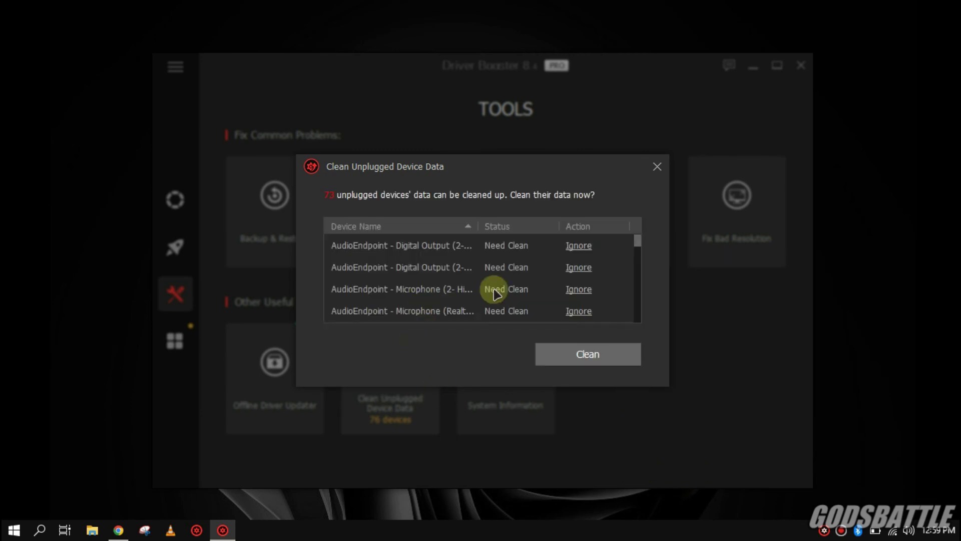
{"action": "left_click", "coordinate": [579, 354]}
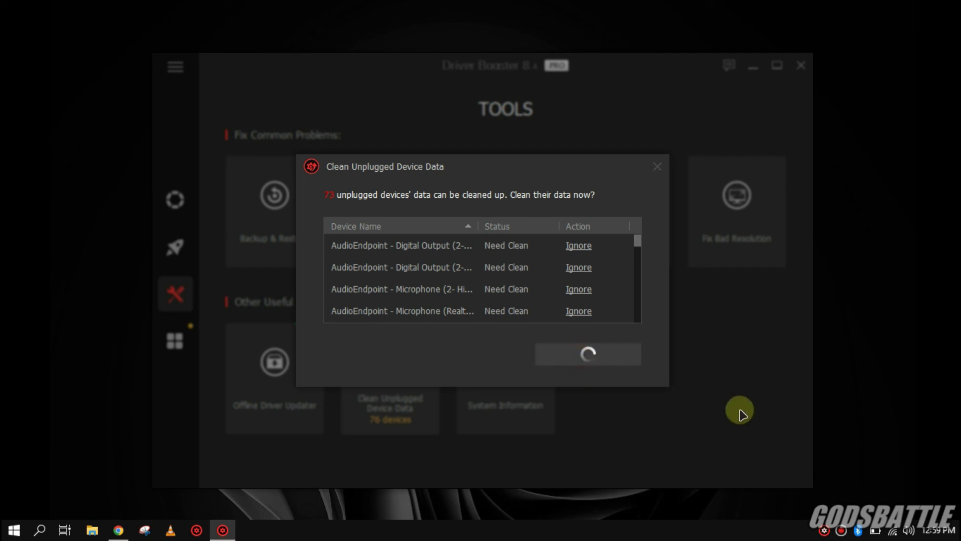
{"action": "left_click", "coordinate": [591, 358]}
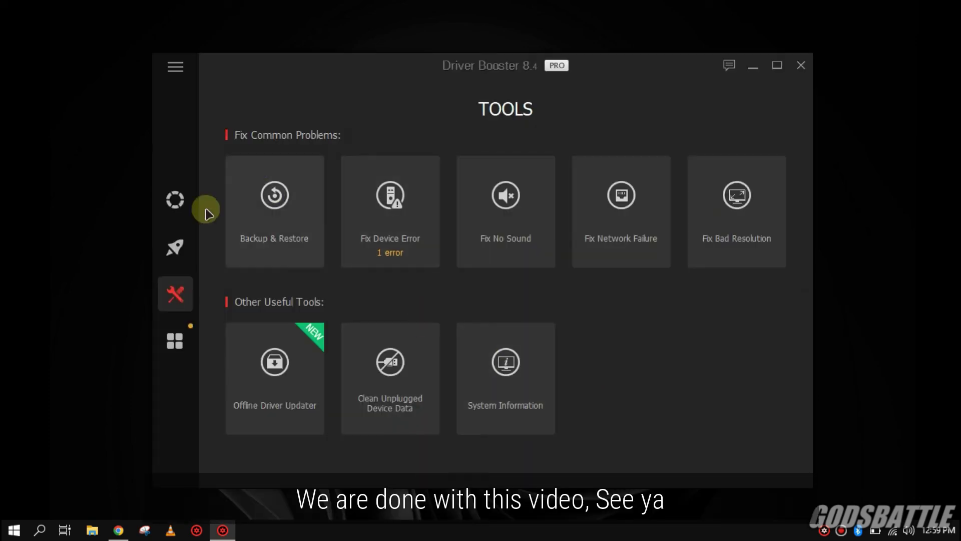